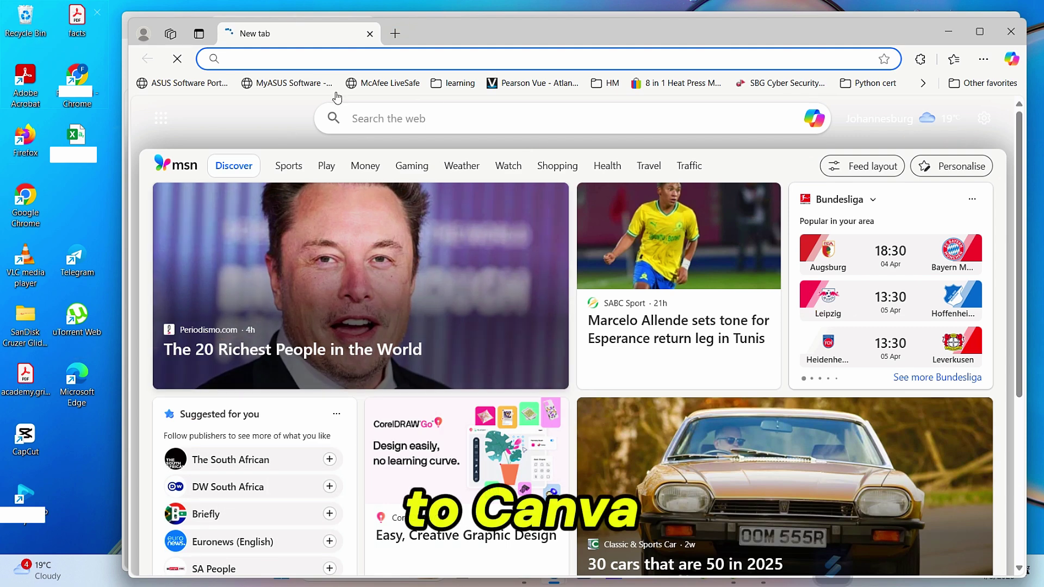
Search the web for "canva" and open the Canva home page in a maximized browser window.
text(canva)
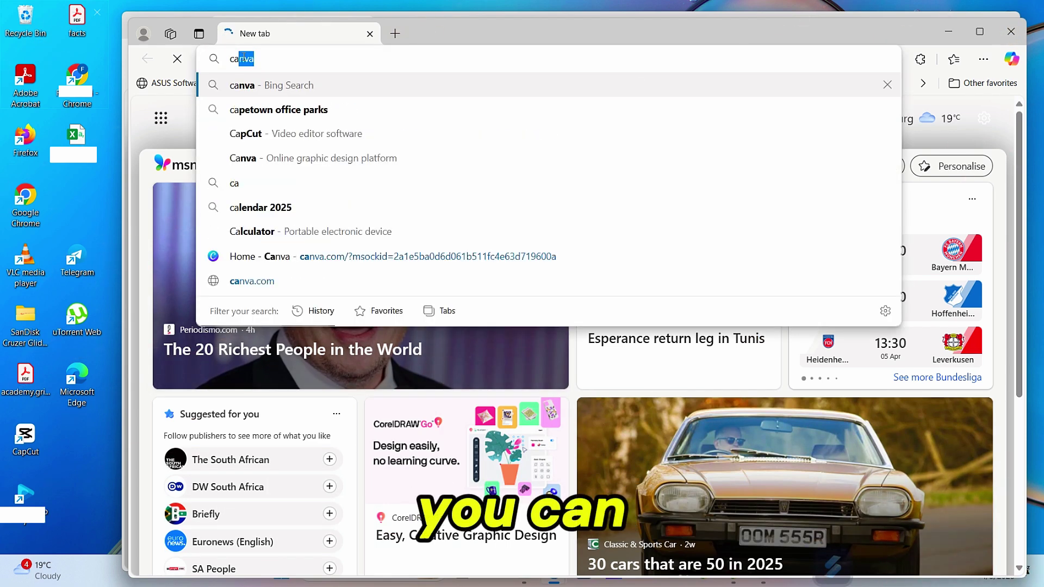
key(Return)
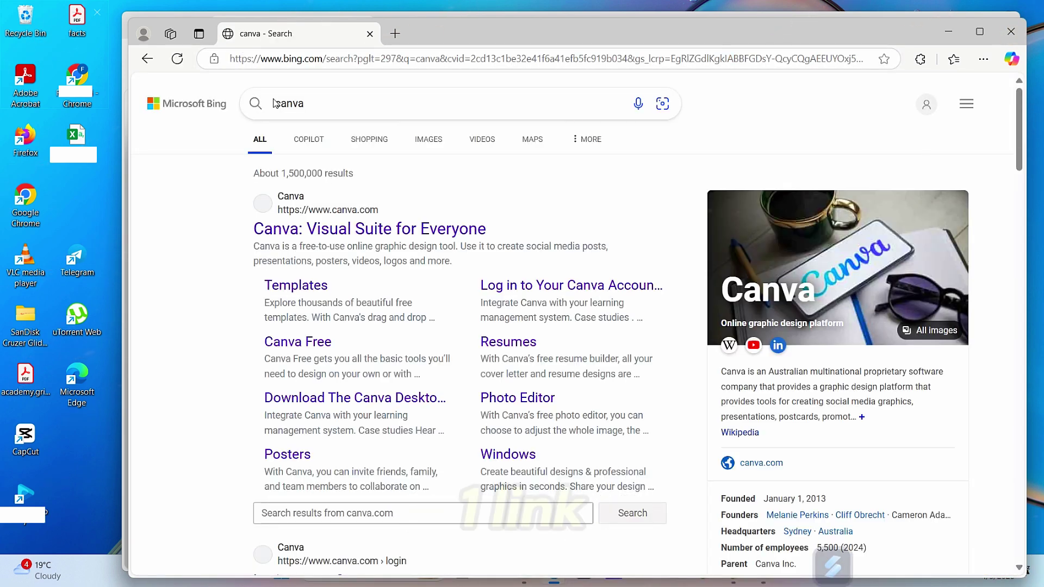
click(317, 216)
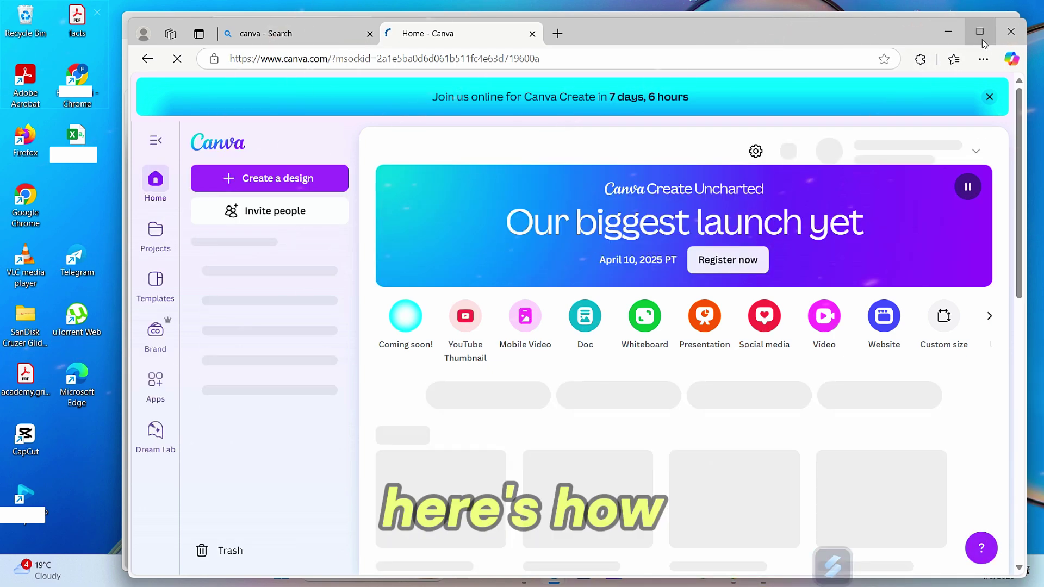
mouse_move(984, 43)
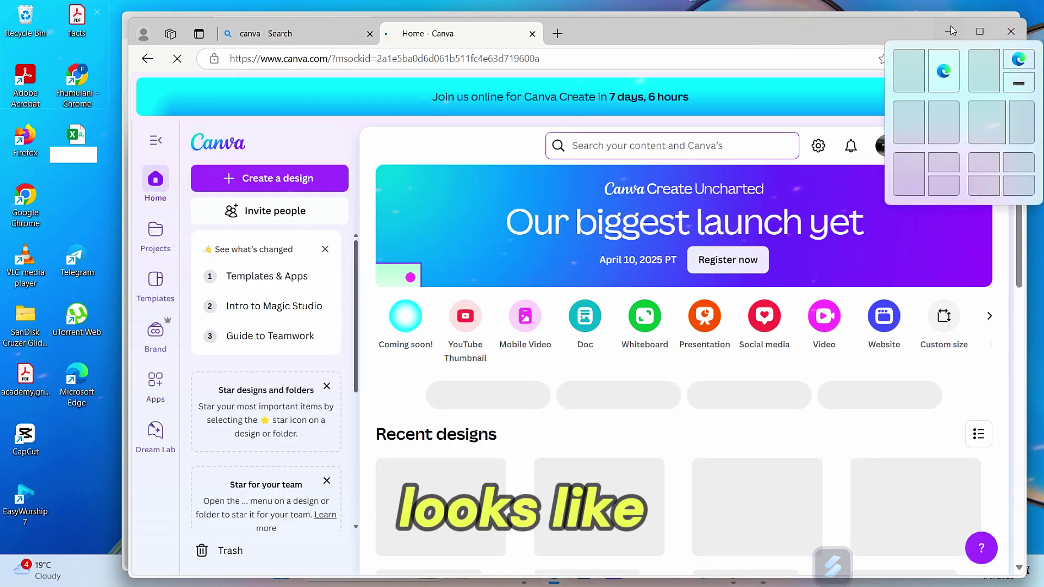
click(984, 34)
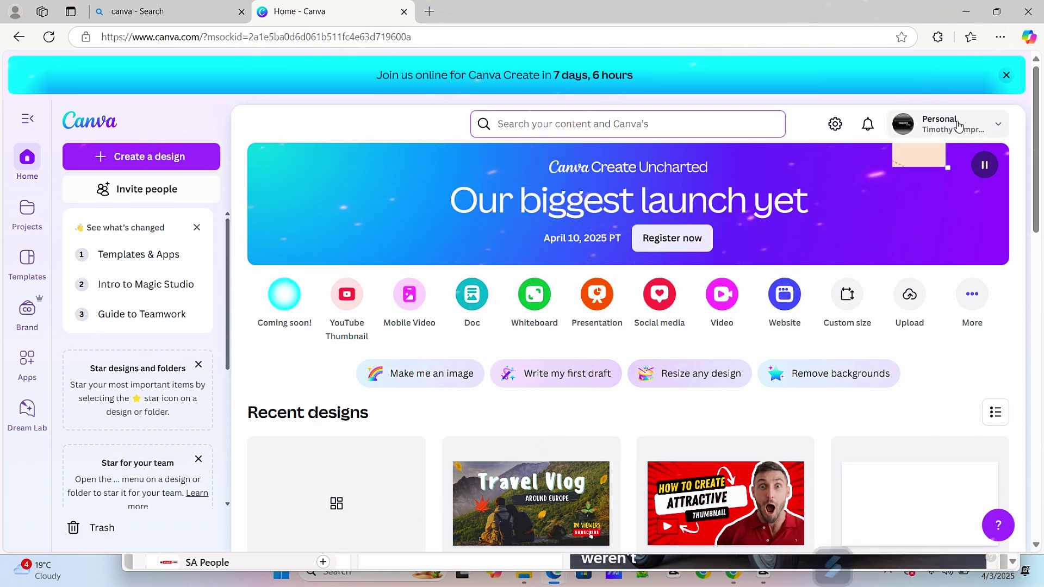
Search Canva for "food" and look through the template results.
click(534, 124)
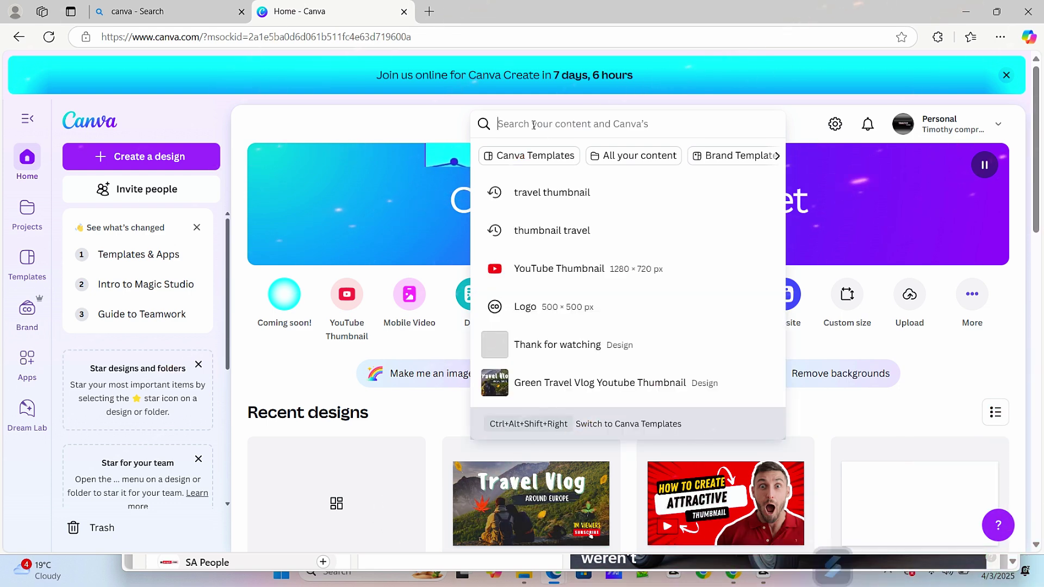
text(t)
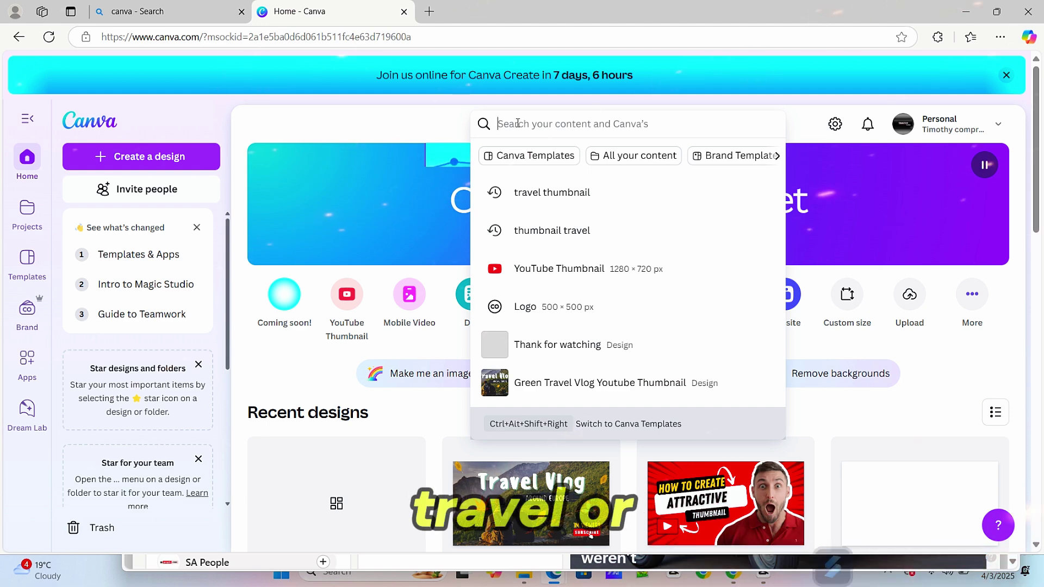
text(foo)
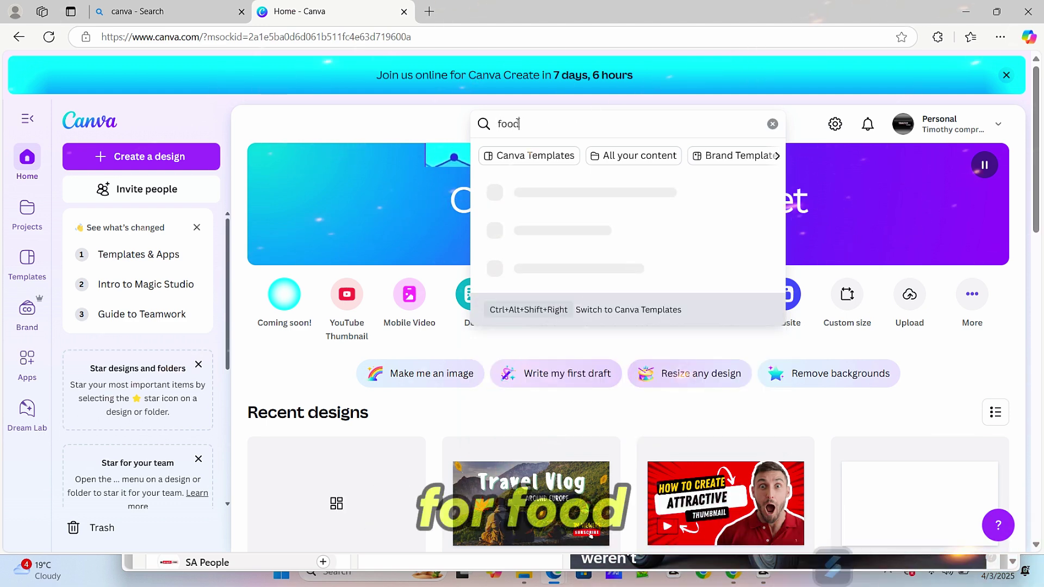
text(d)
key(Return)
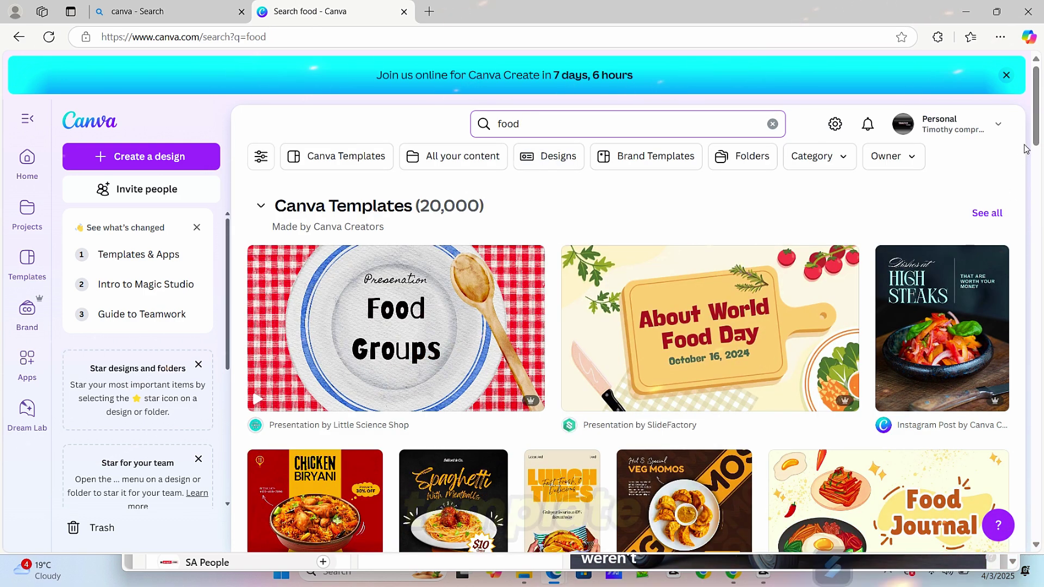
drag(1040, 97, 1042, 227)
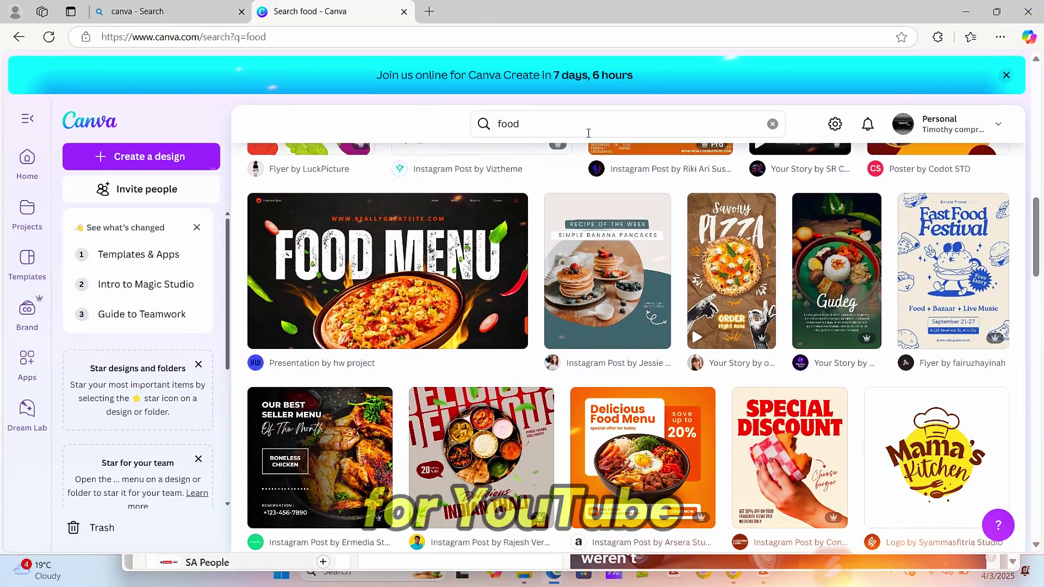
Refine the Canva search to "food thumbnail".
click(556, 126)
text(t)
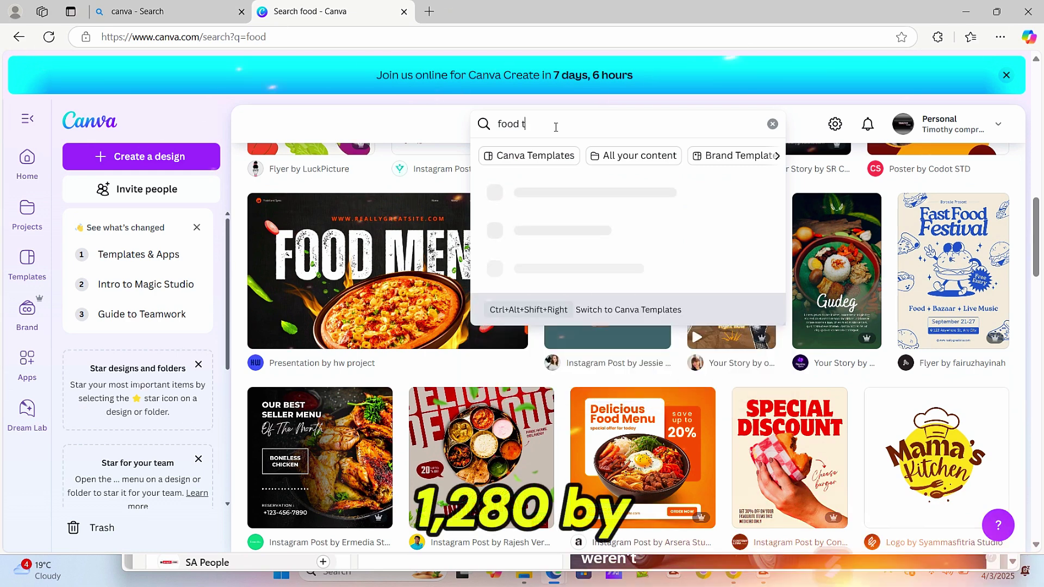
text(humbnai)
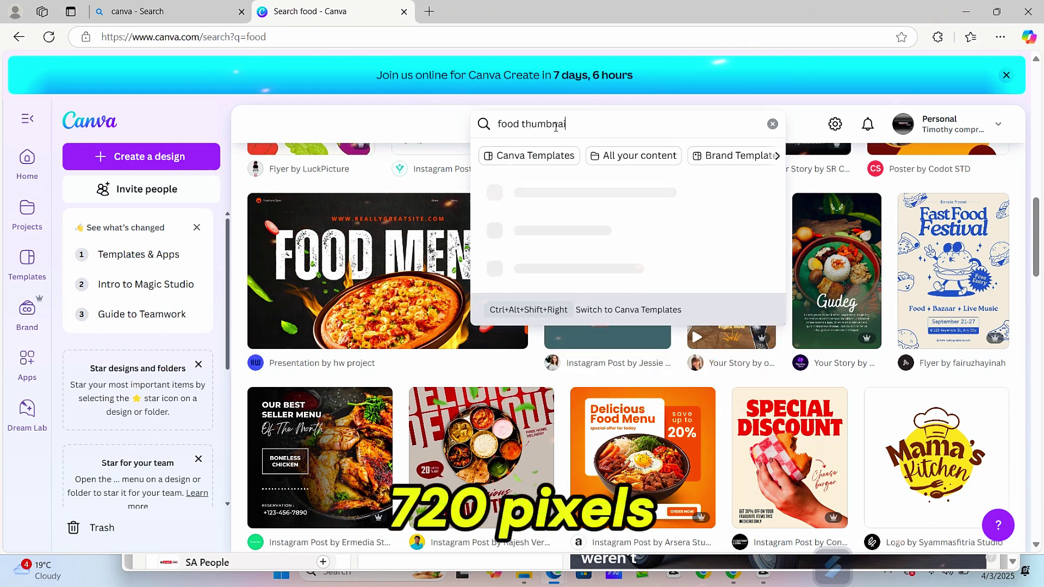
text(l)
key(Return)
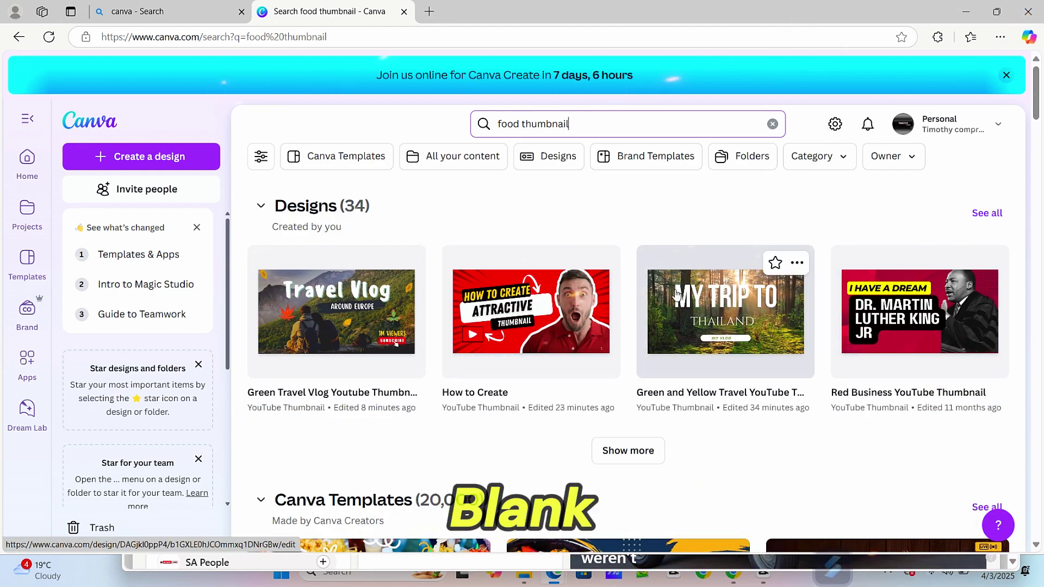
Open the "Orange Modern Which One is Better Food YouTube Thumbnail" template from the results for customizing.
scroll(1040, 106, down, 1)
drag(1039, 106, 1042, 204)
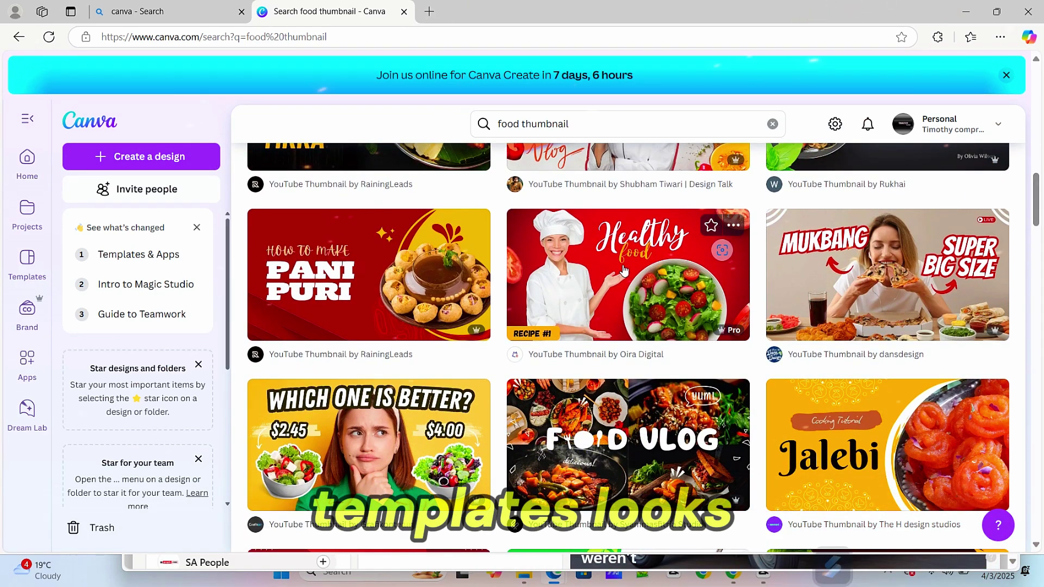
click(409, 415)
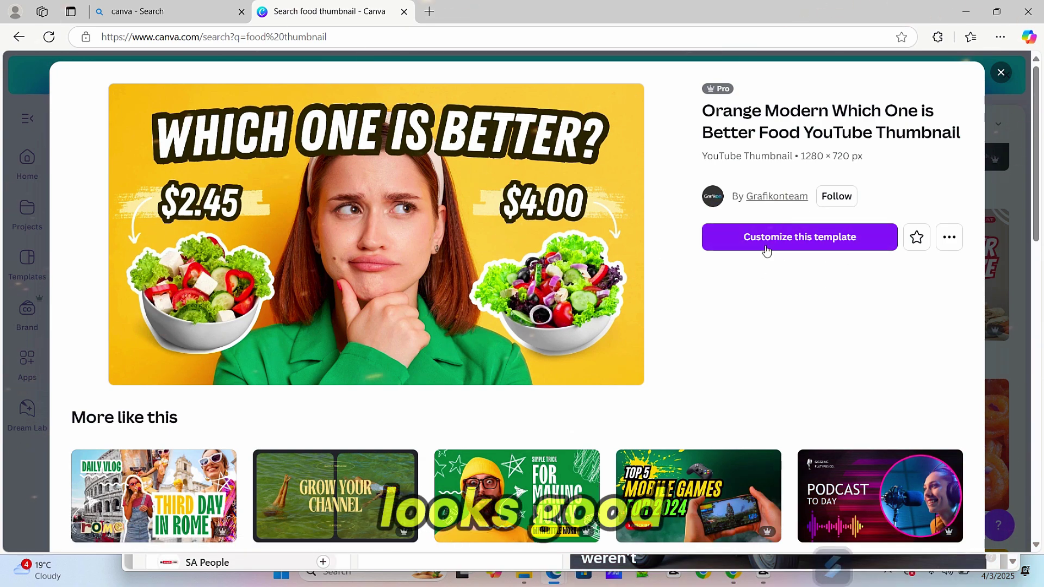
click(809, 241)
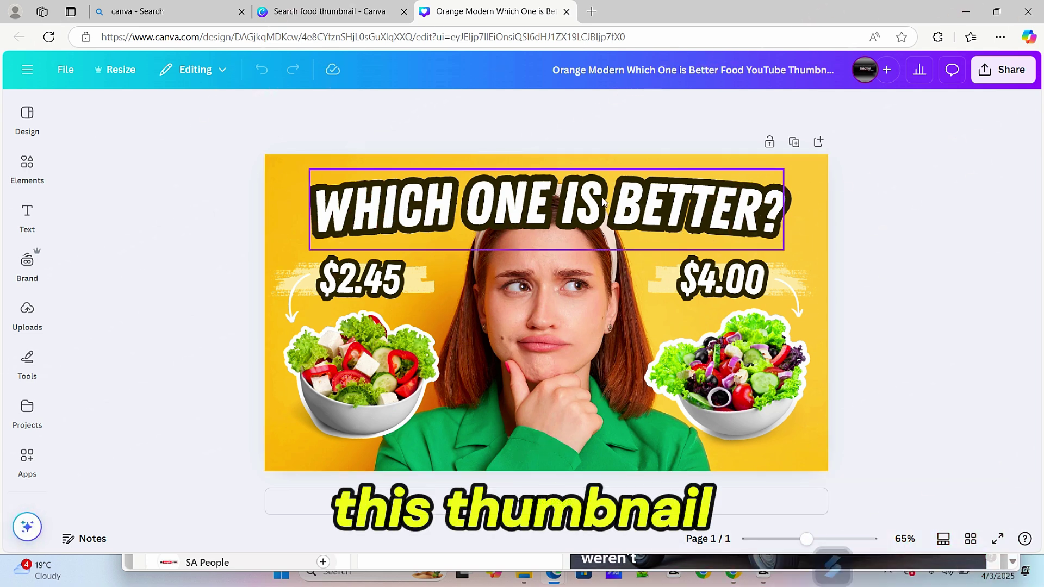
Change the text color of the "$2.45" price to the green from the woman's photo colors.
click(547, 208)
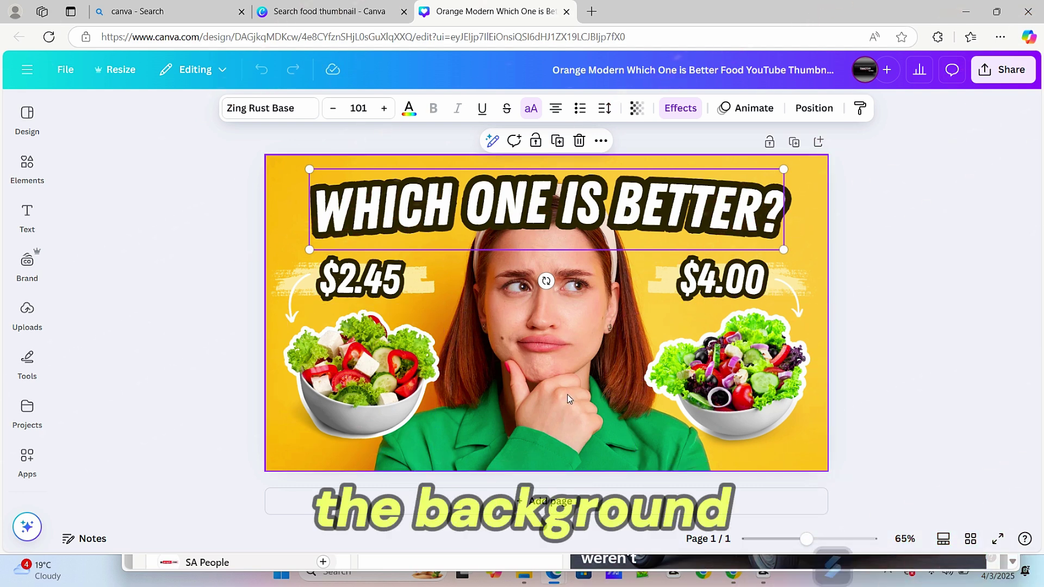
click(370, 287)
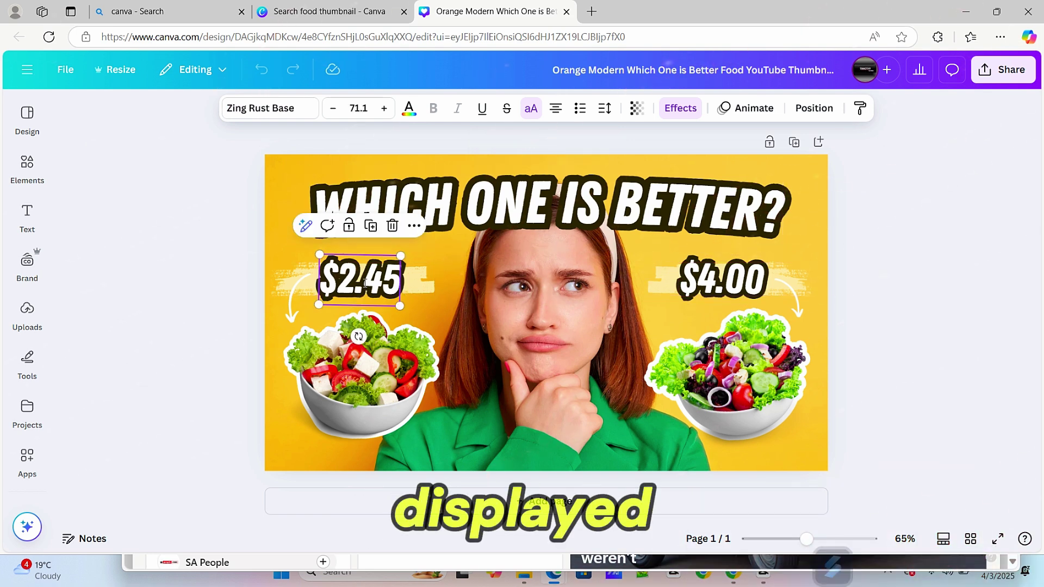
double_click(368, 278)
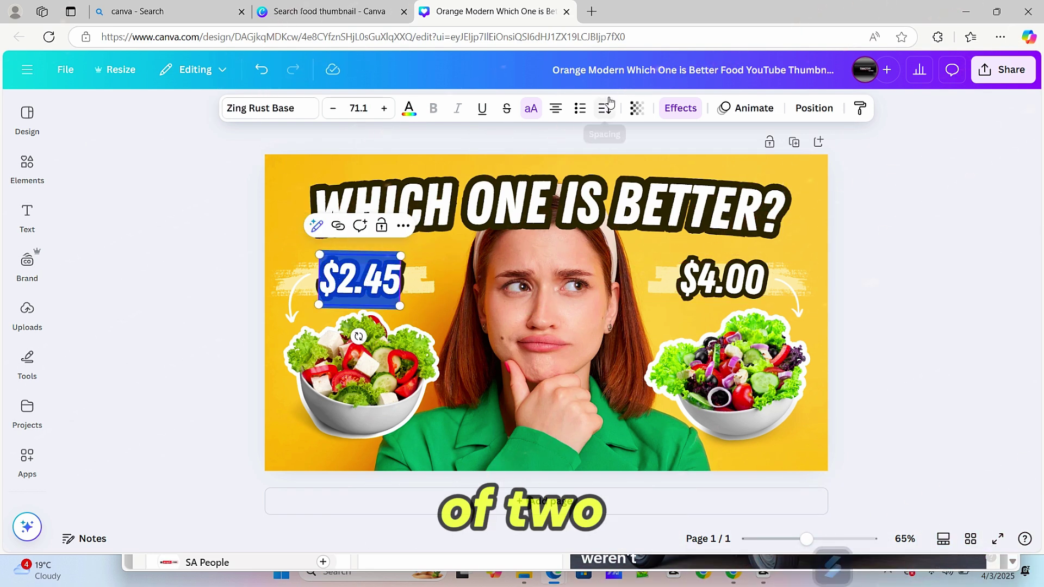
click(408, 109)
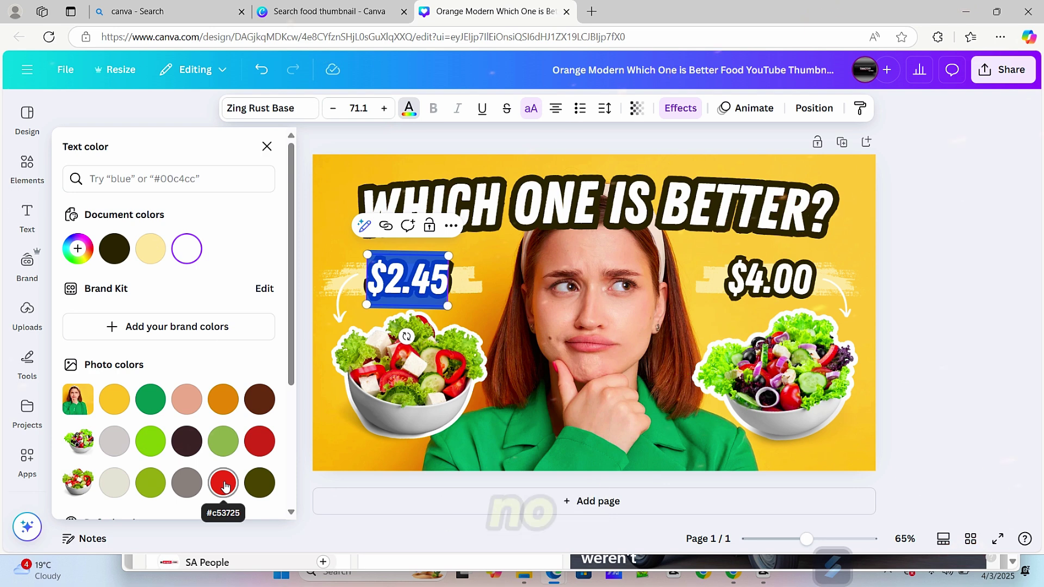
click(154, 406)
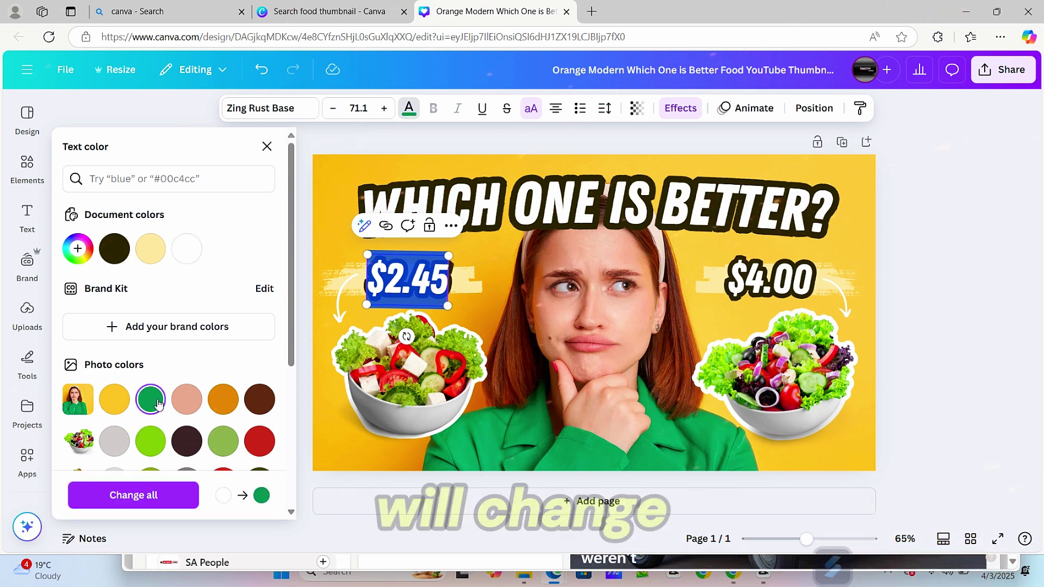
click(496, 267)
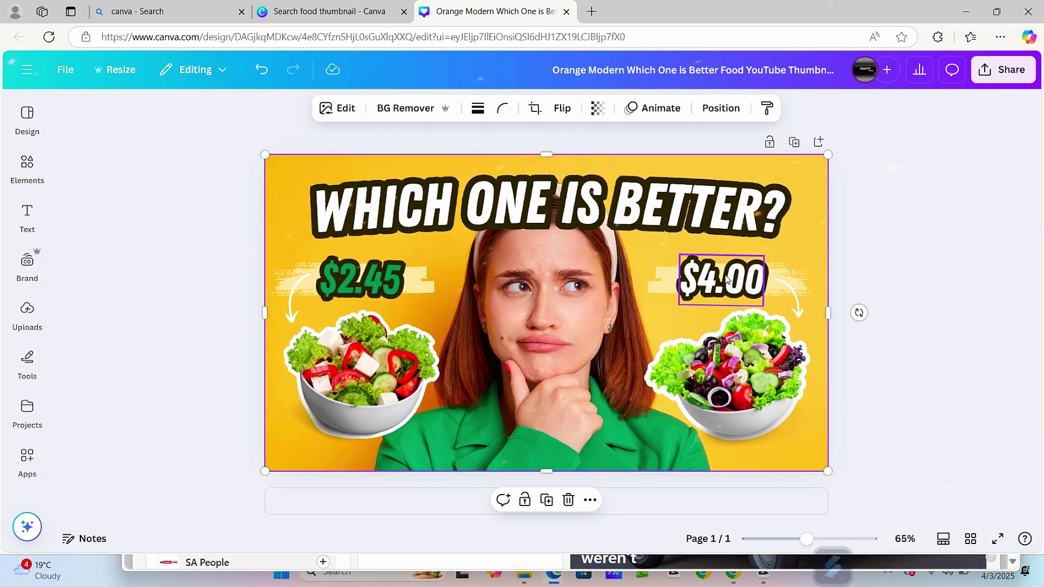
Change the text color of the "$4.00" price to the dark red from the salad photo colors.
click(726, 279)
double_click(728, 278)
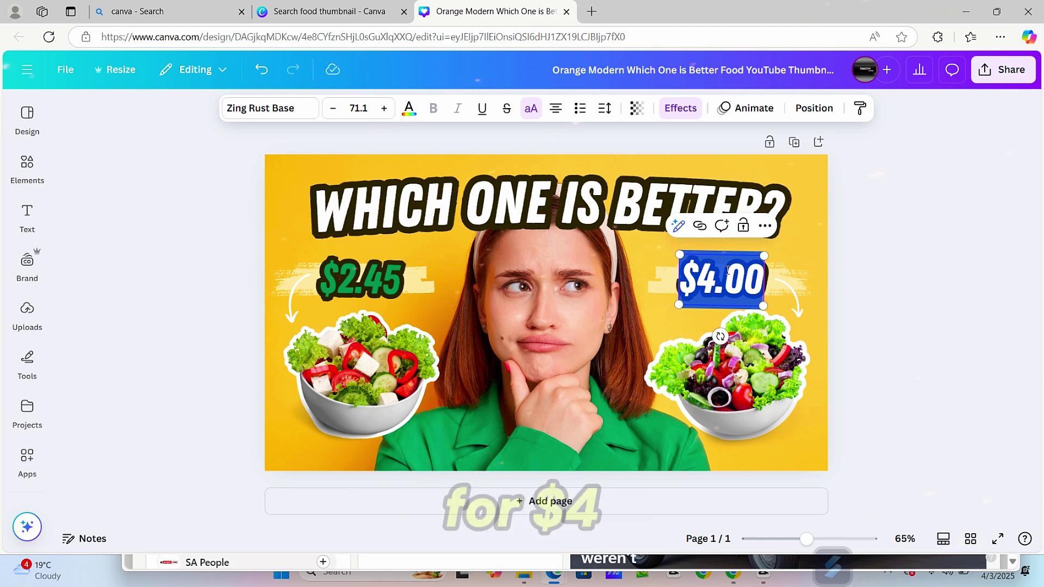
click(409, 110)
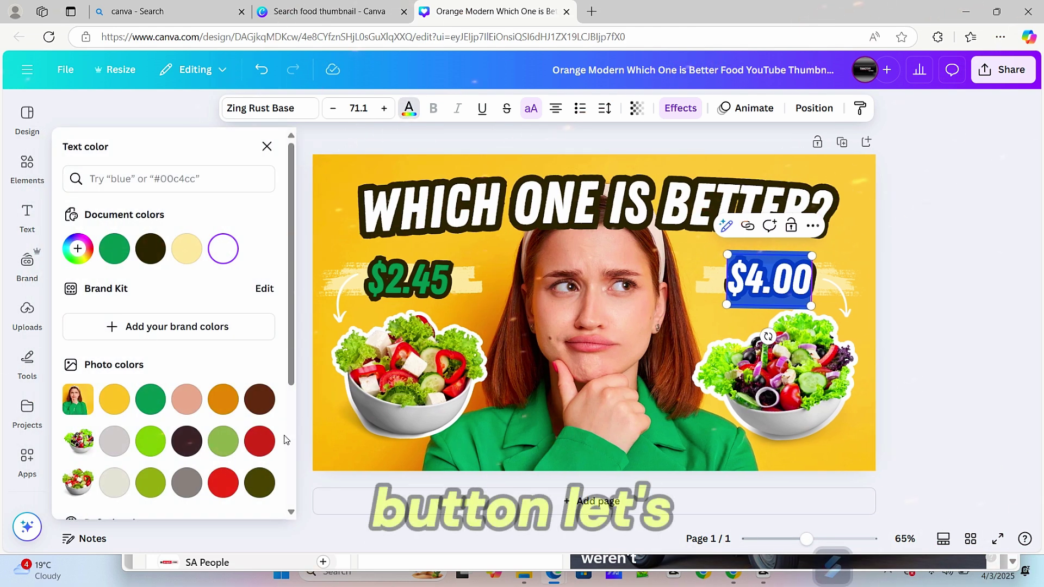
click(259, 449)
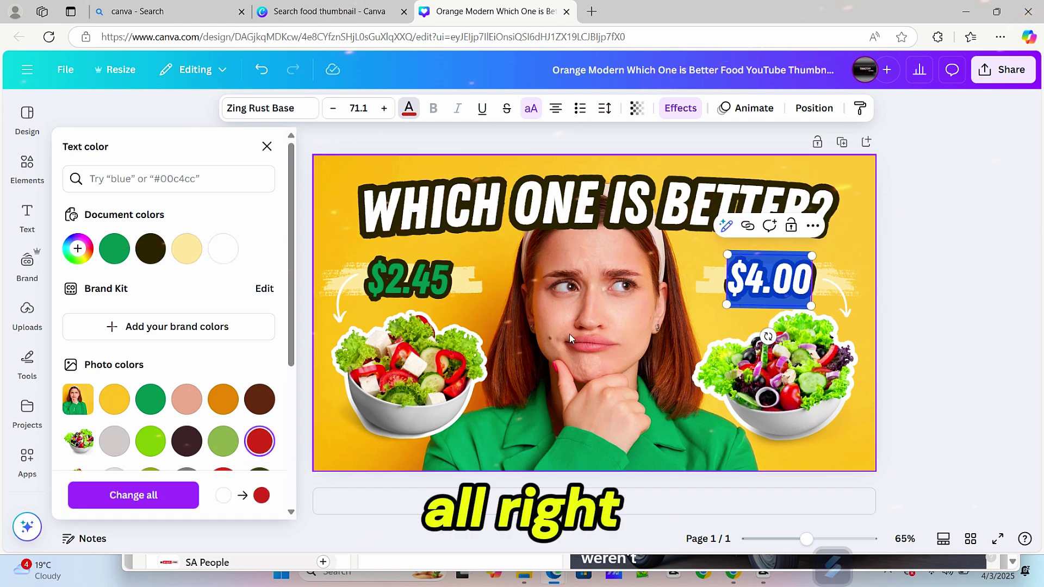
click(693, 294)
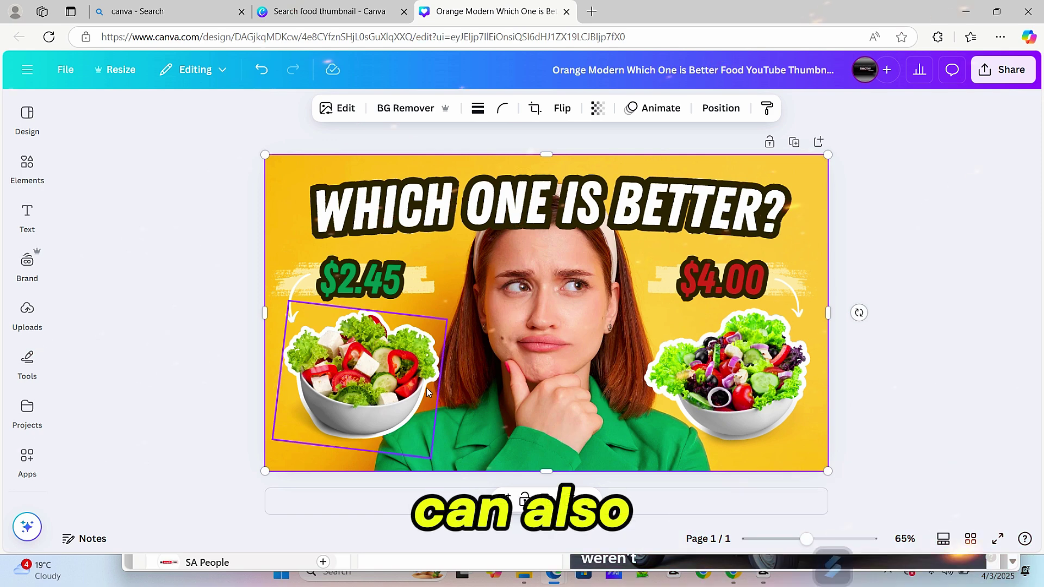
Enlarge the salad bowl under the $2.45 price and slightly enlarge the one under the $4.00 price.
click(393, 405)
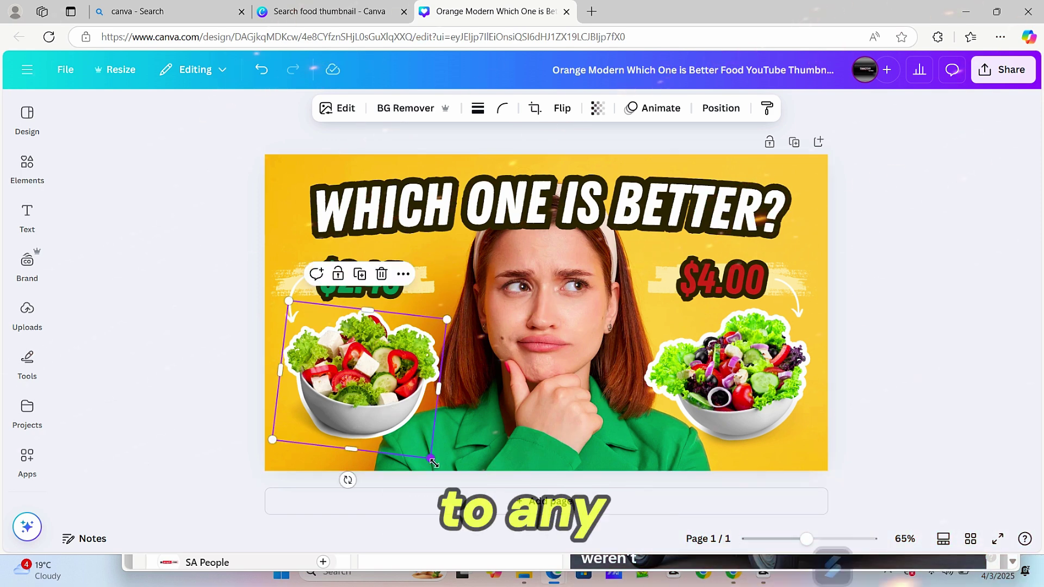
drag(441, 474, 458, 474)
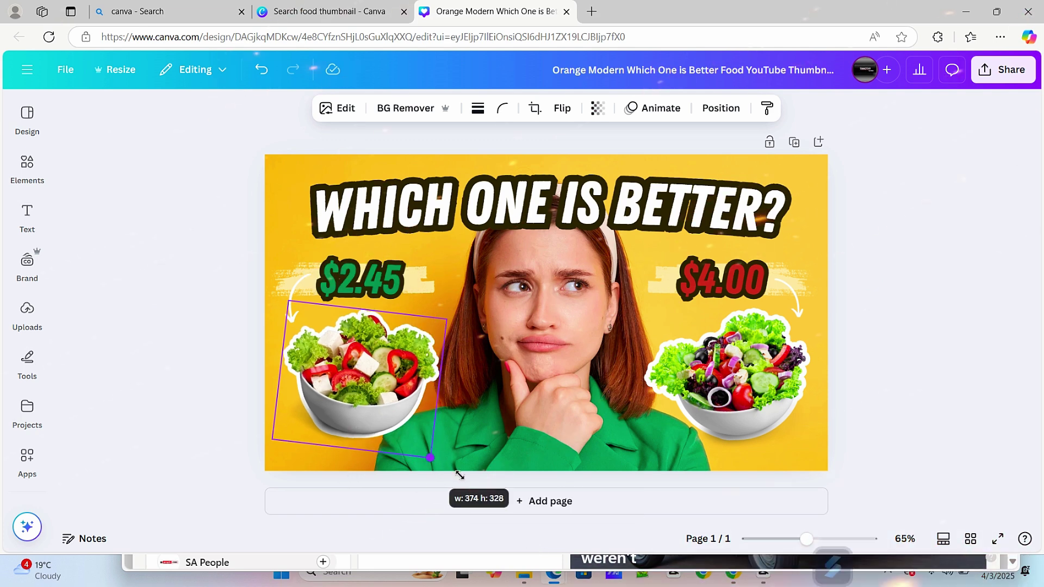
click(734, 384)
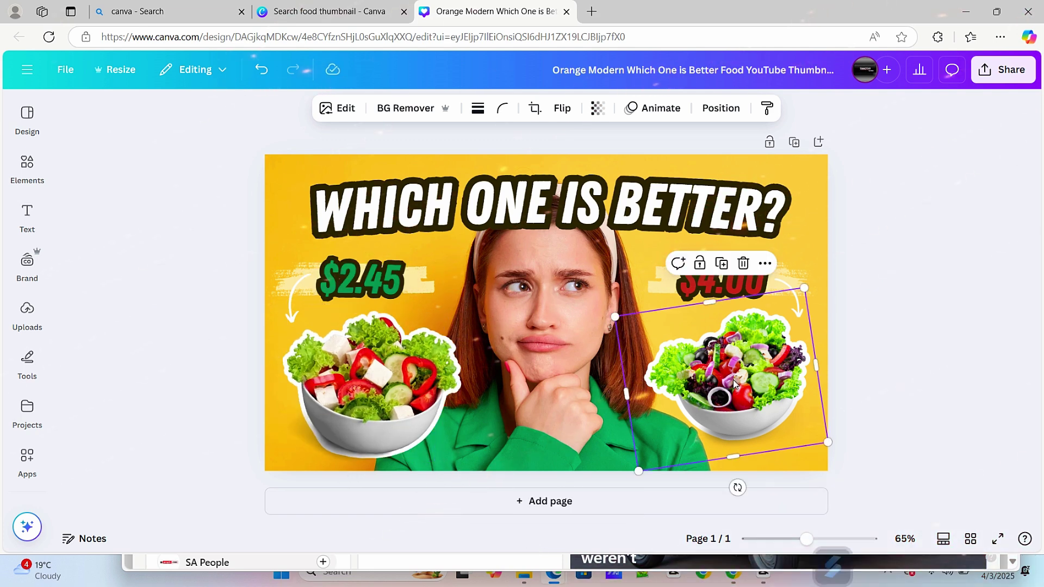
drag(569, 306, 615, 314)
Try the Lift, Echo, Neon, Background and Shadow effects on the "WHICH ONE IS BETTER?" title, ending with None.
click(523, 183)
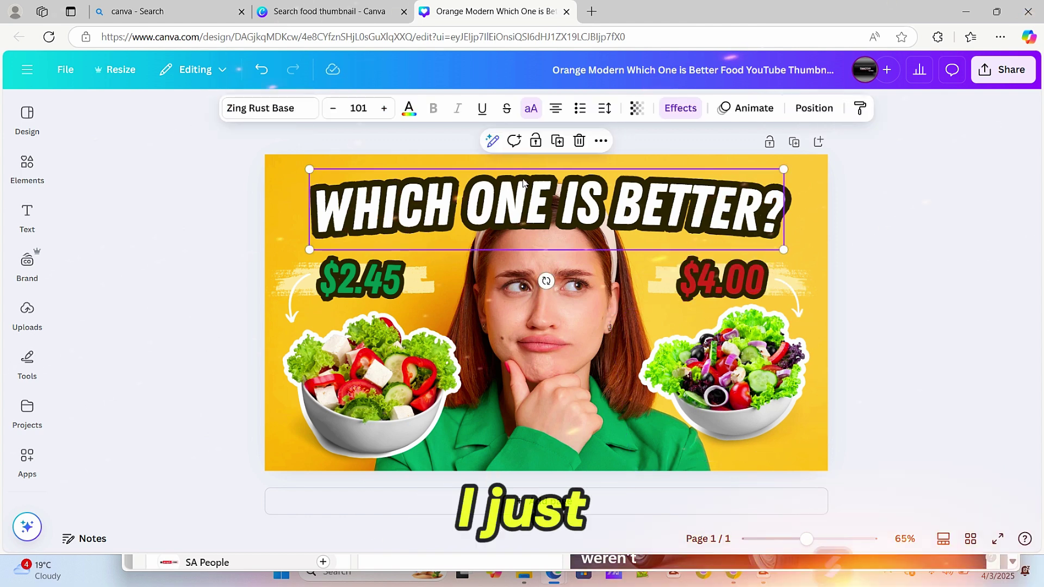
click(673, 109)
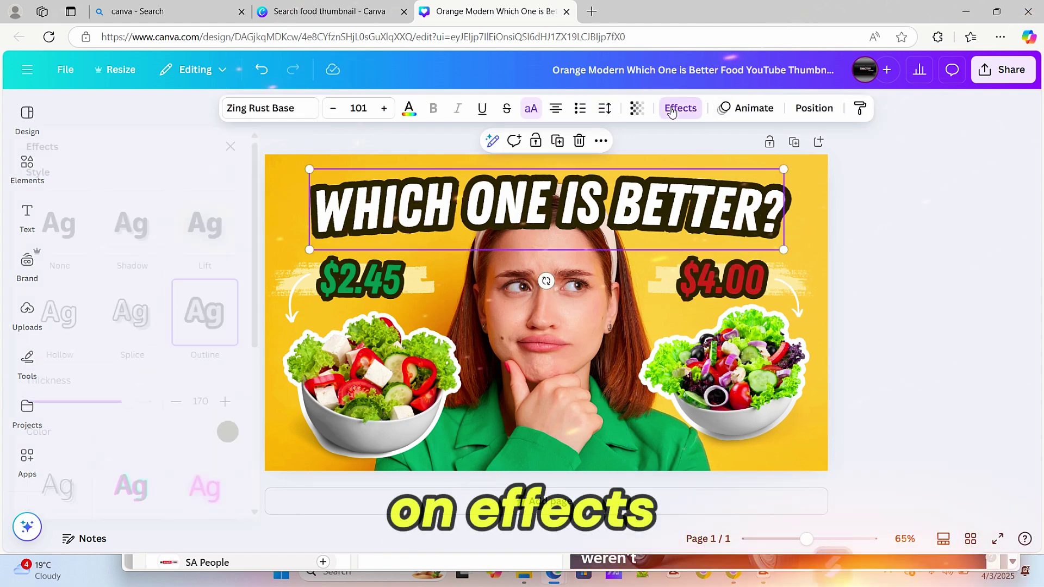
click(248, 224)
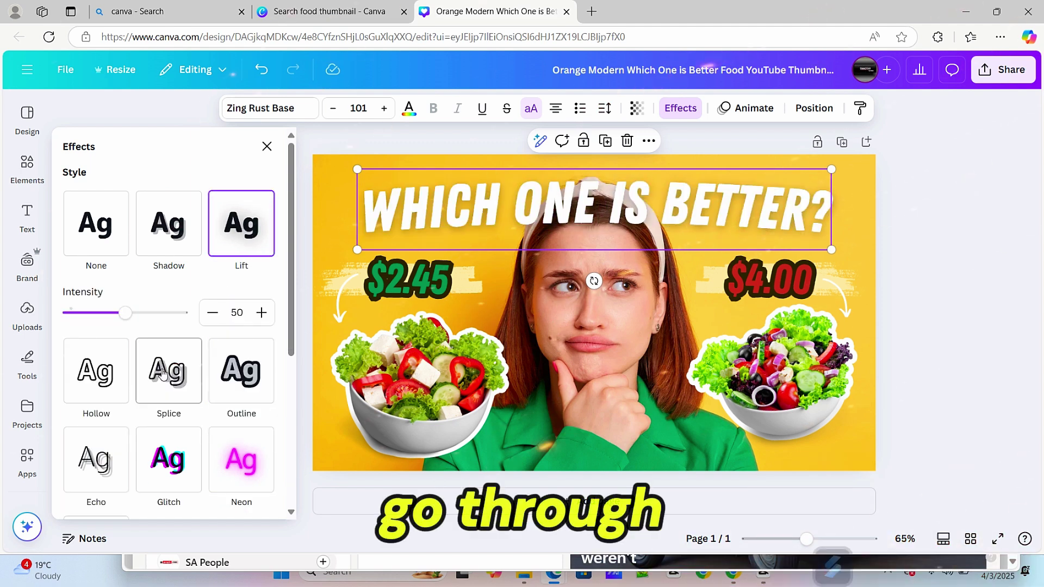
click(98, 450)
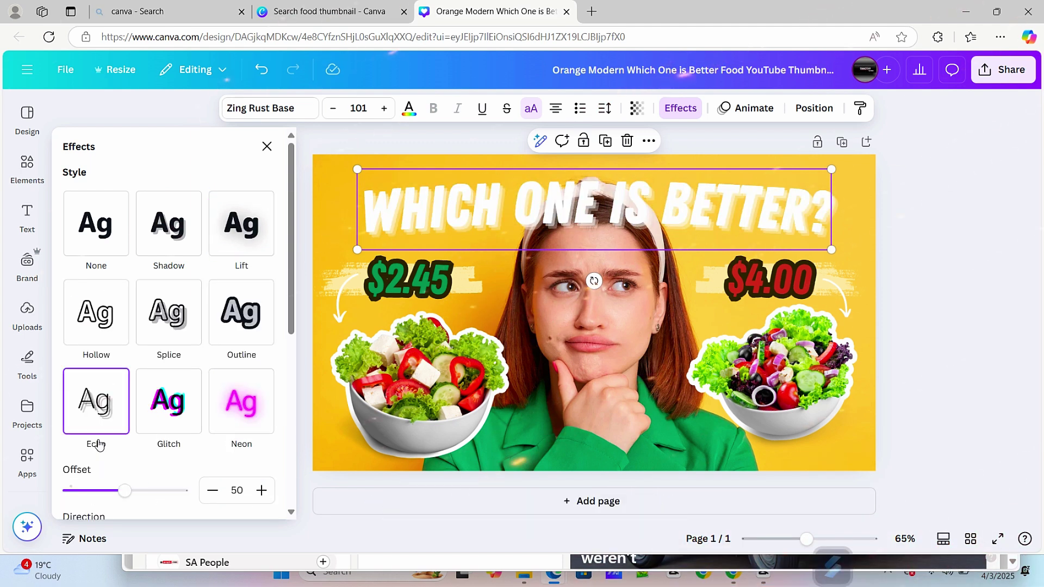
click(255, 415)
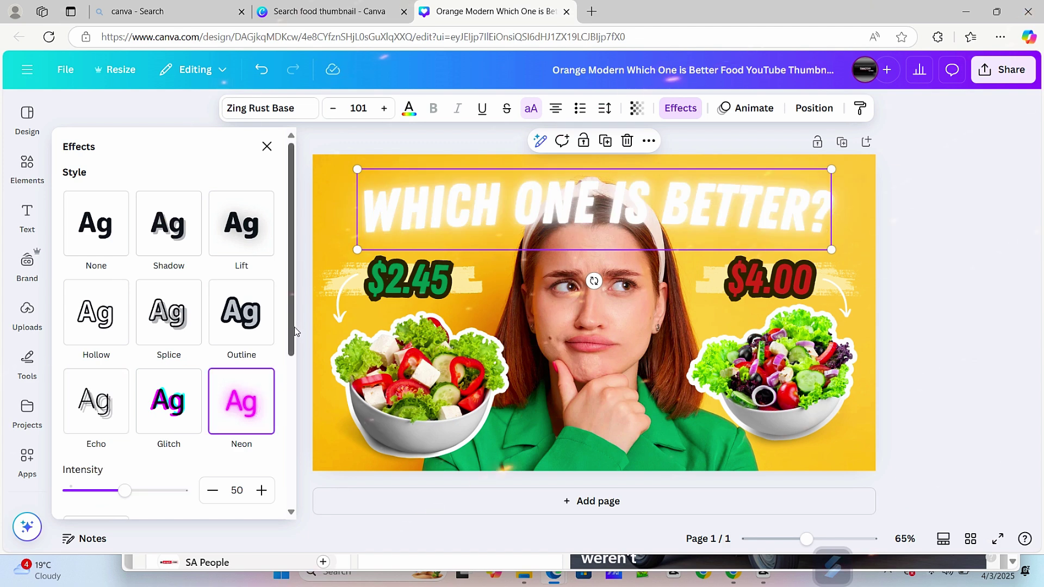
scroll(296, 329, down, 3)
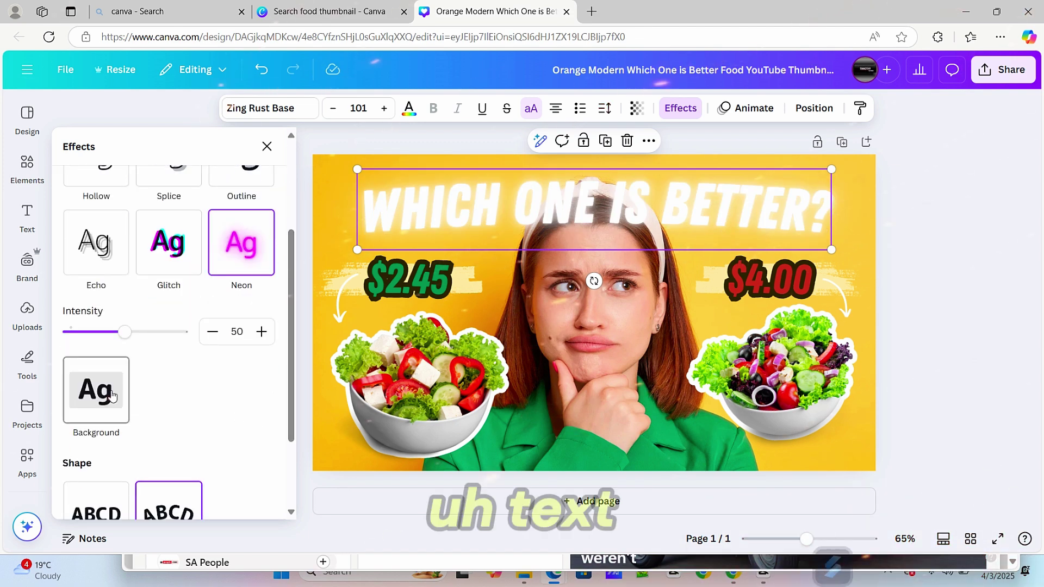
click(106, 393)
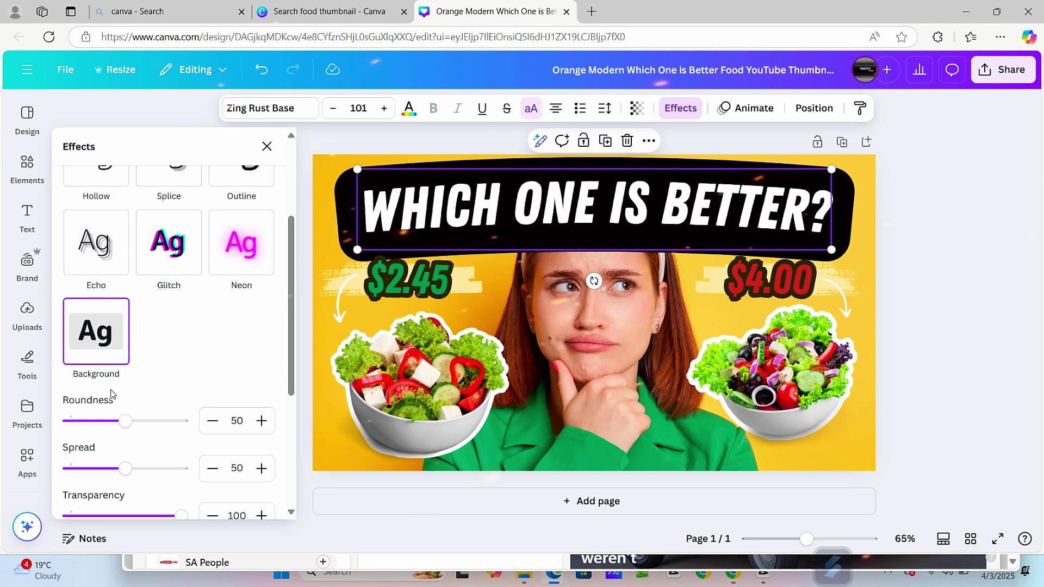
drag(291, 356, 287, 273)
click(243, 230)
click(165, 230)
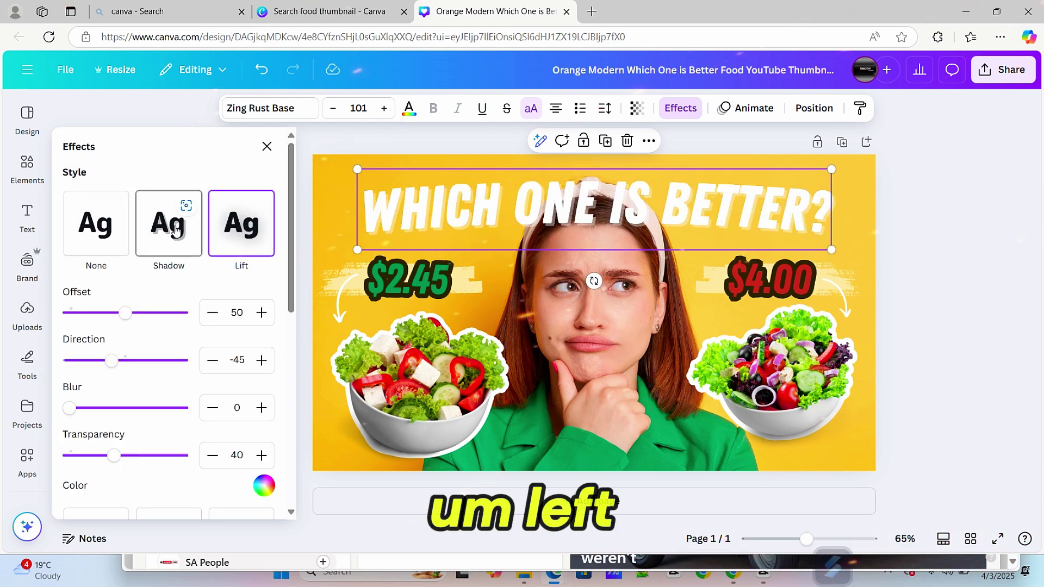
click(99, 221)
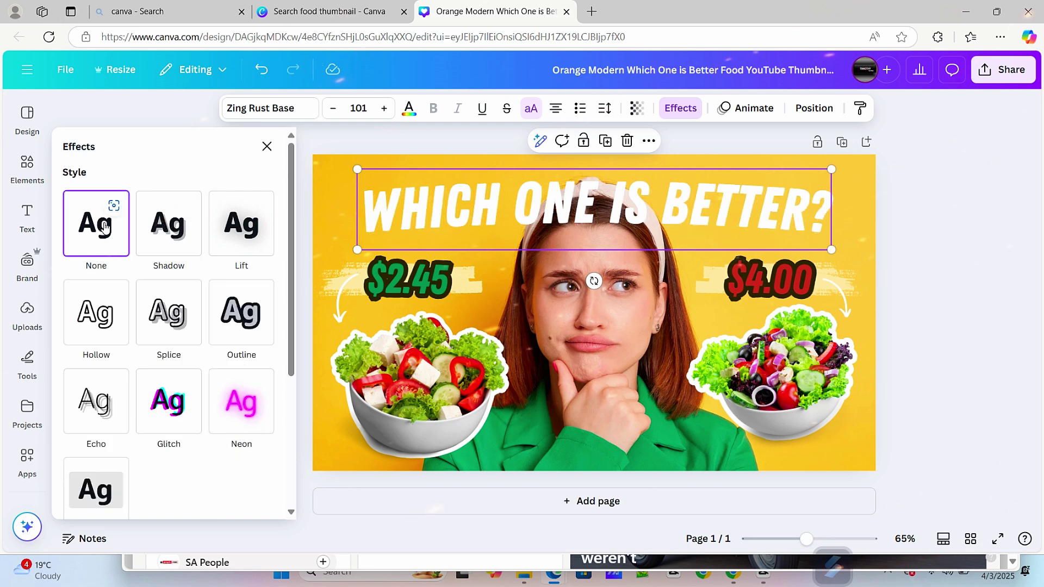
Apply the Outline effect to the title and set the outline to the very dark brown document color.
click(246, 315)
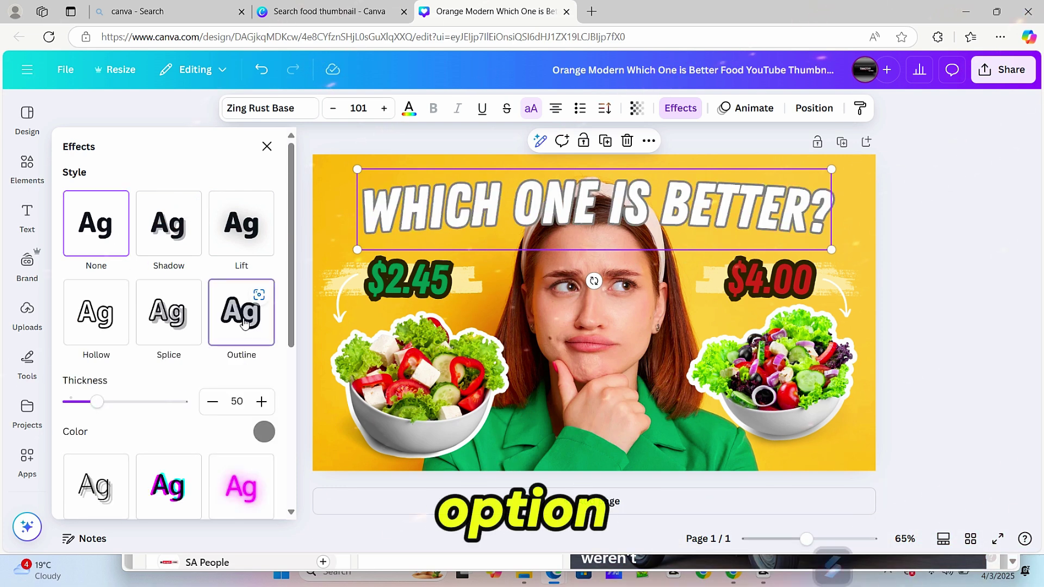
drag(293, 318, 293, 355)
click(266, 368)
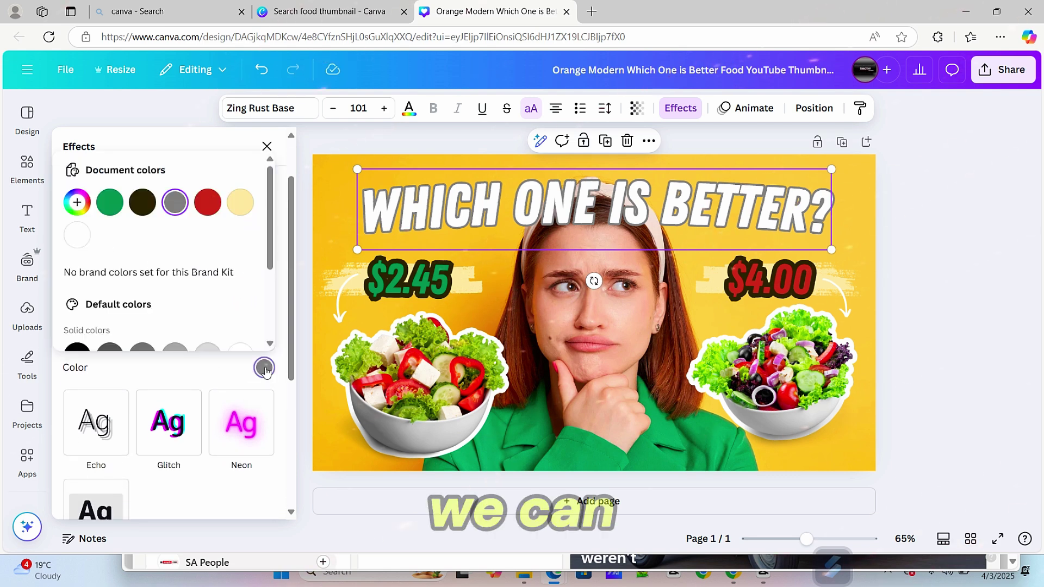
click(148, 206)
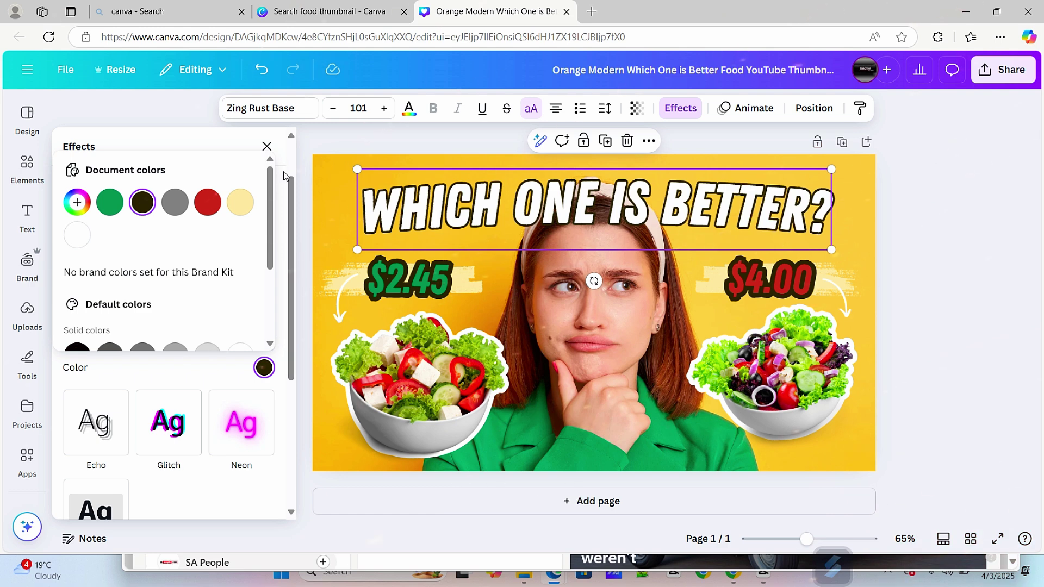
click(266, 145)
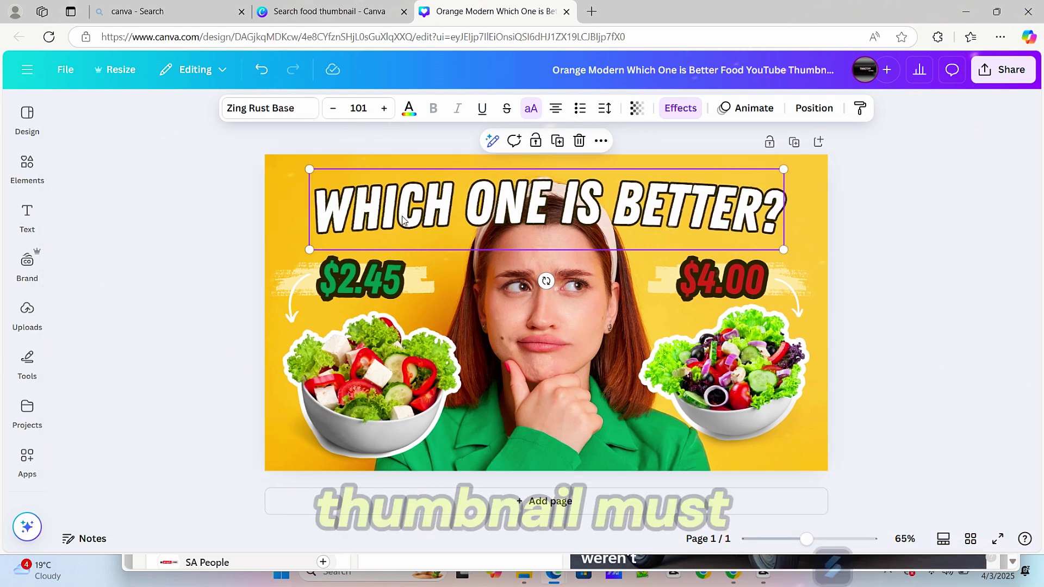
Try the Echo and Hollow effects on the "WHICH ONE IS BETTER?" title.
double_click(400, 220)
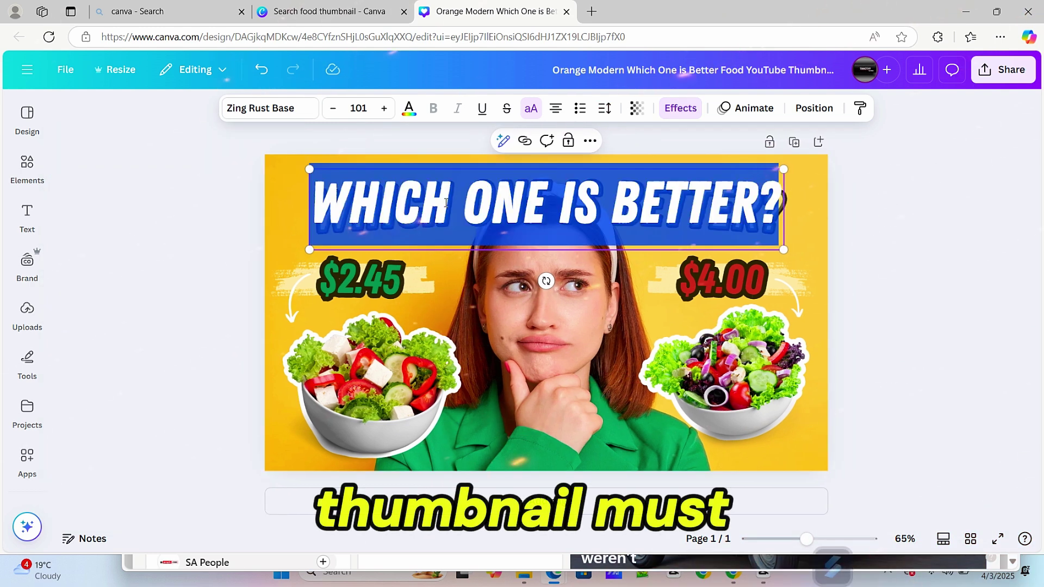
click(680, 109)
drag(291, 297, 291, 322)
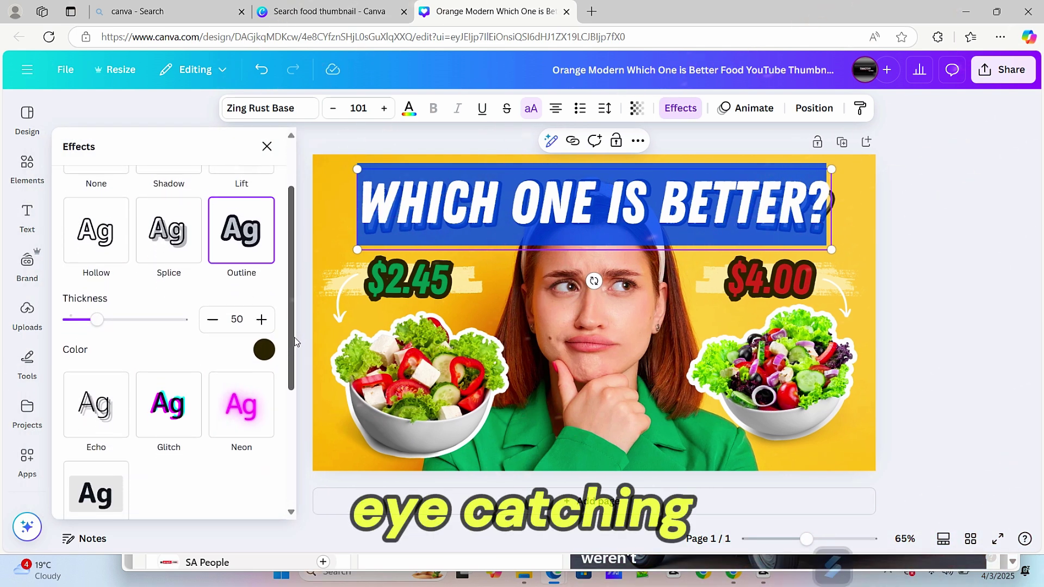
scroll(283, 351, down, 1)
click(103, 379)
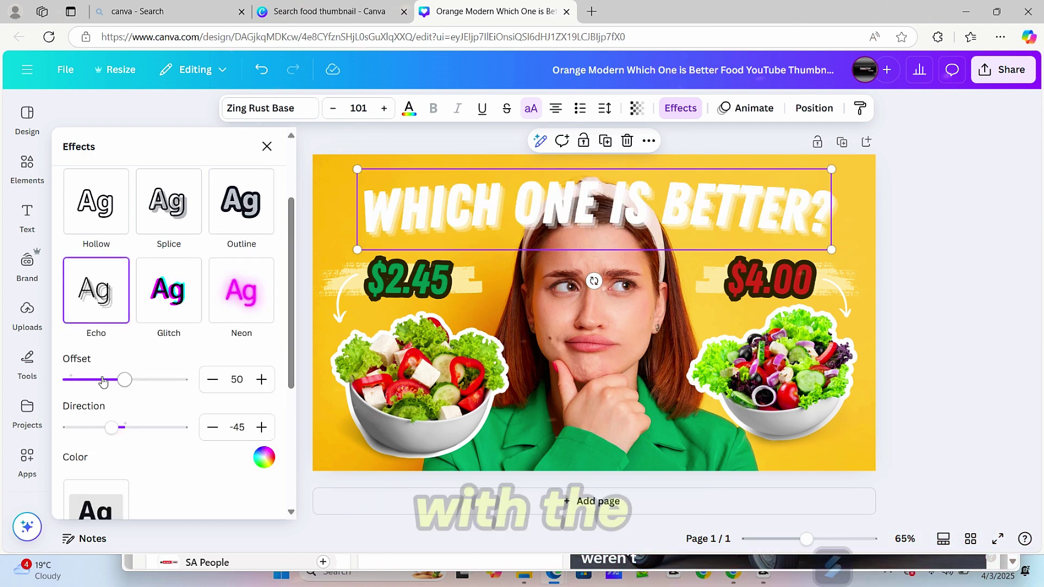
click(86, 204)
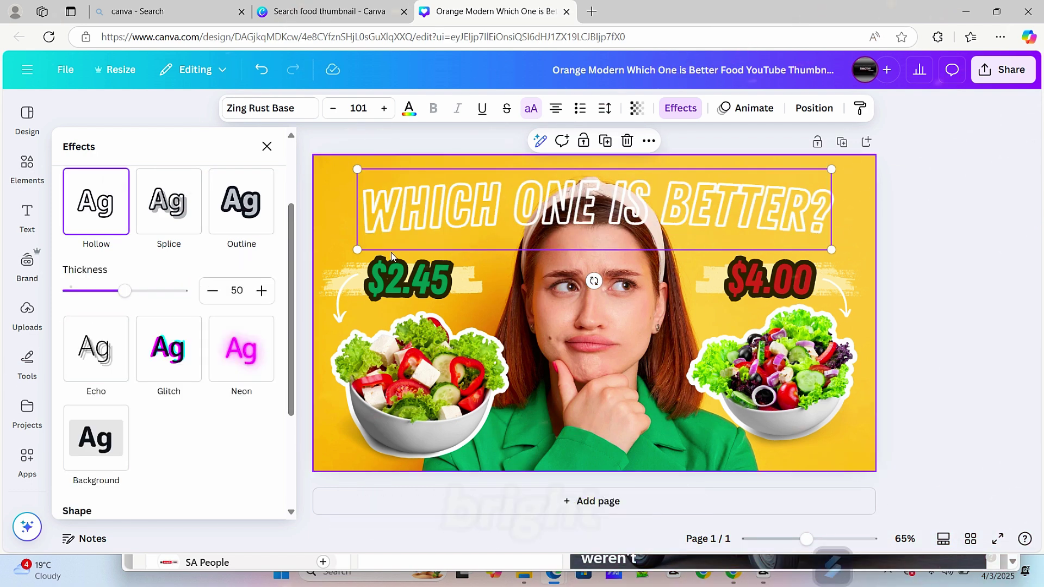
scroll(289, 285, up, 3)
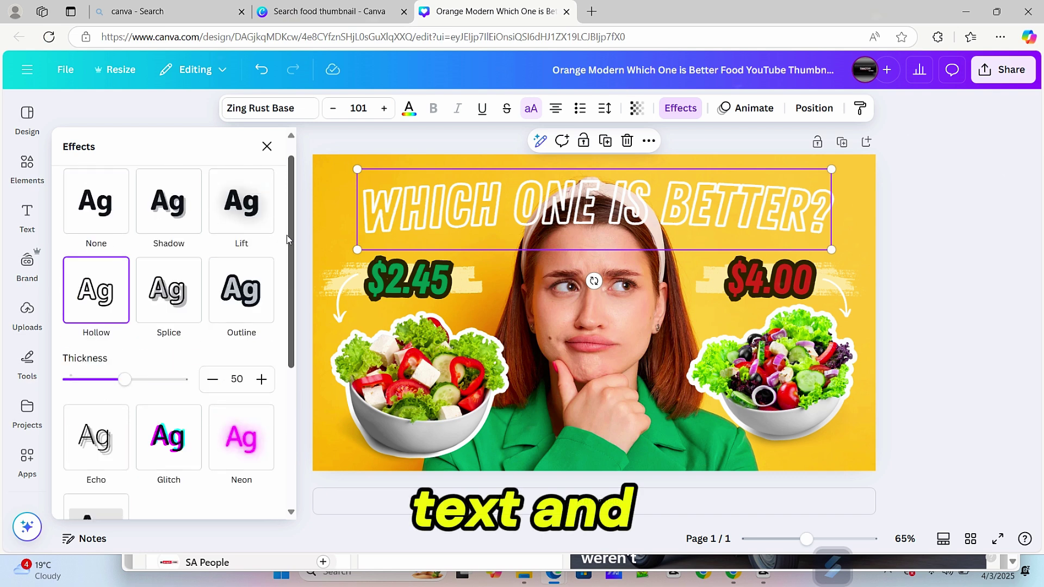
Apply the Shadow effect to the title with the very dark brown document color as the shadow color.
click(167, 234)
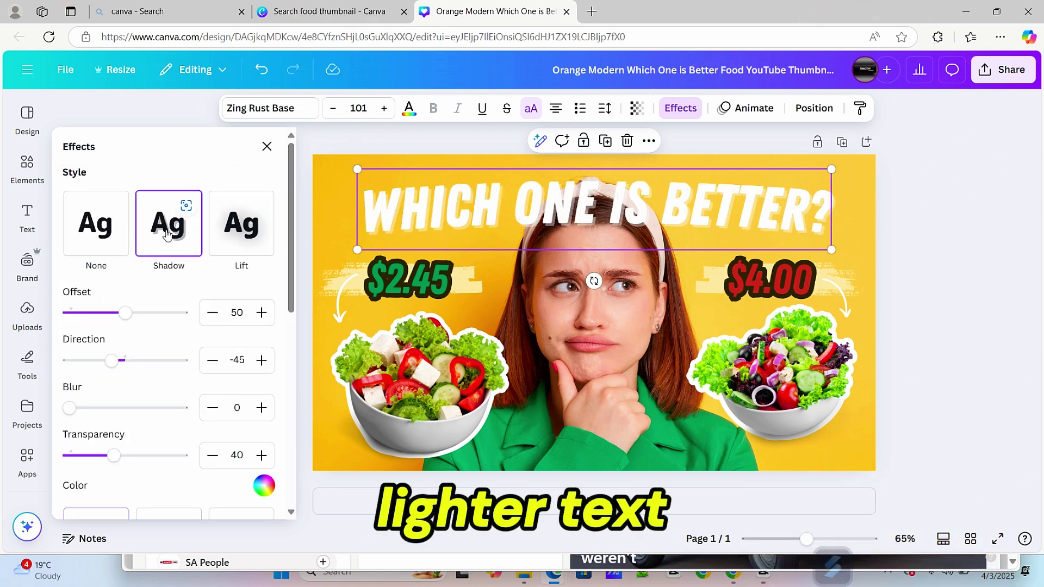
click(264, 487)
click(141, 323)
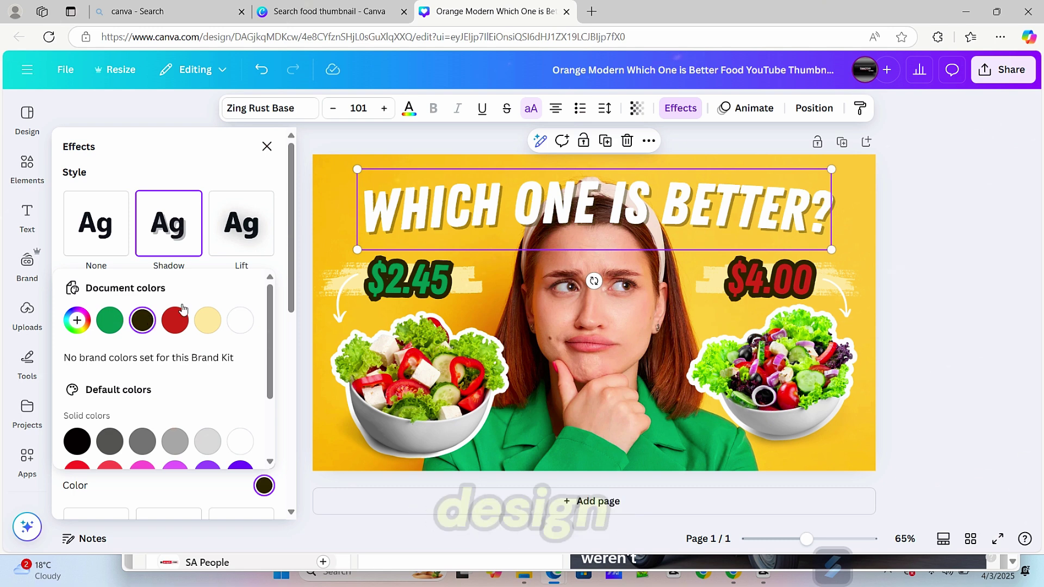
key(Escape)
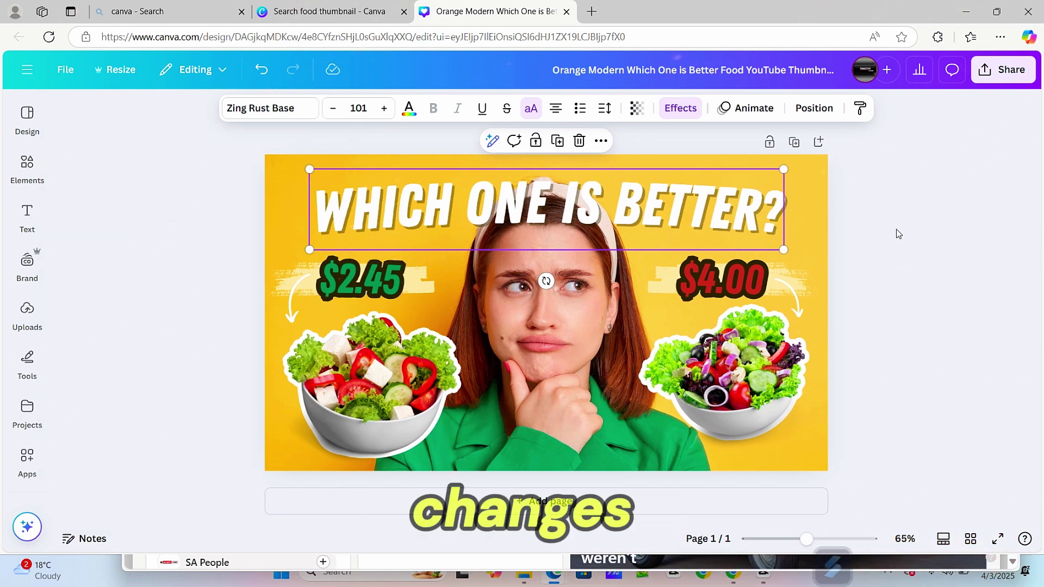
Download the finished thumbnail as a PNG at size 1.
click(1005, 72)
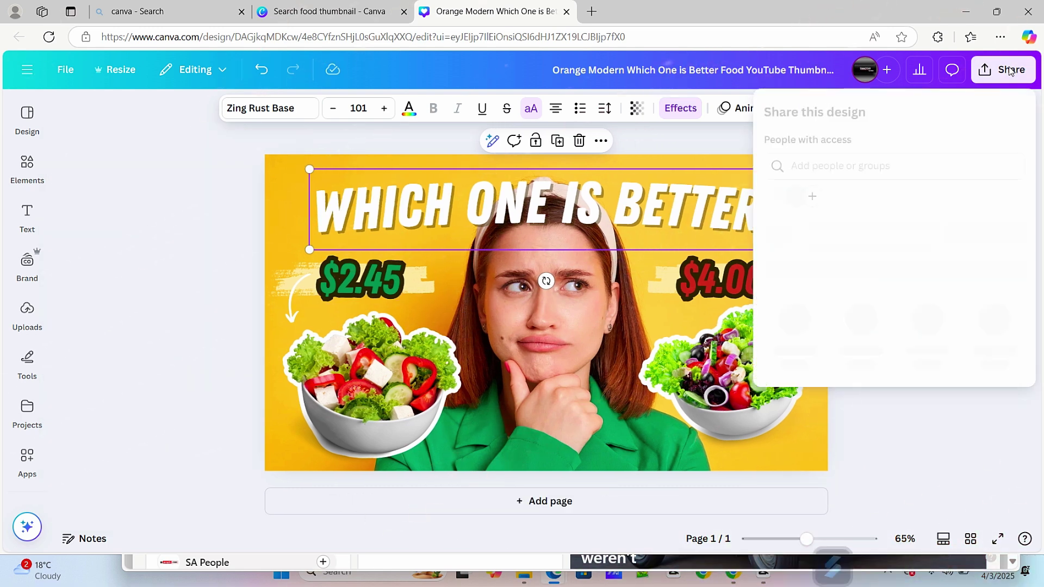
click(794, 355)
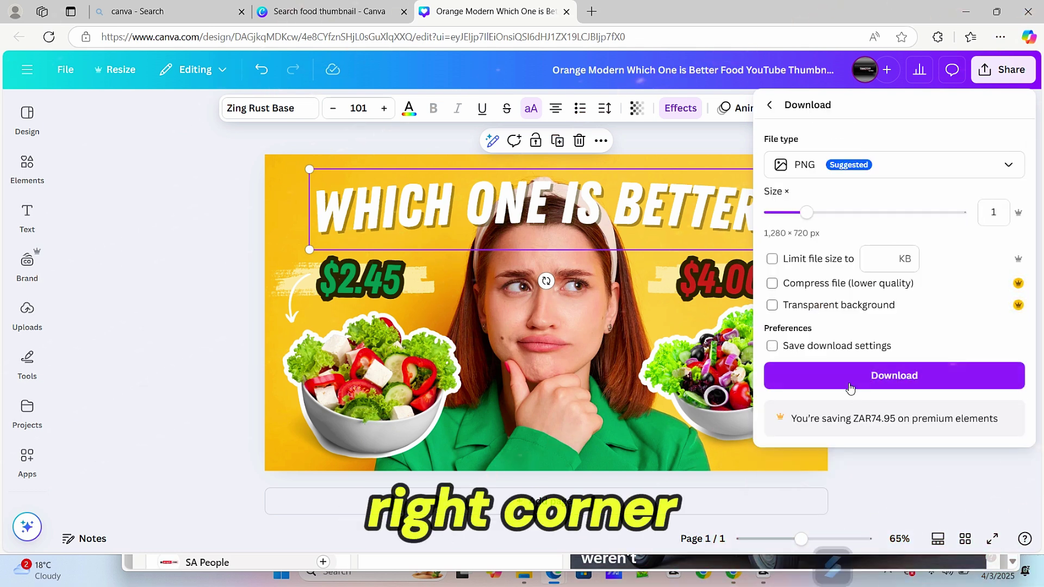
click(850, 383)
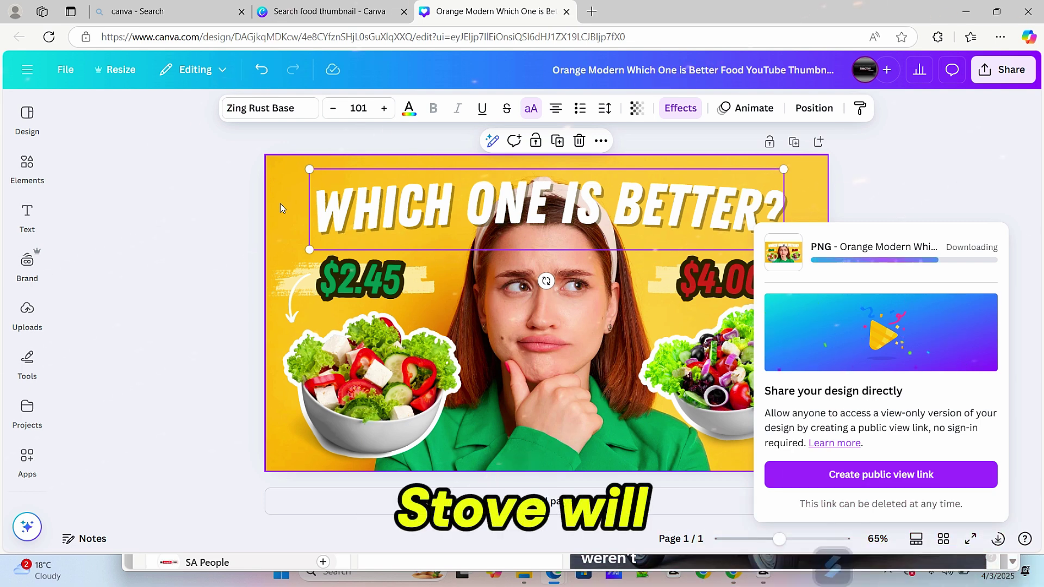
Create a new blank YouTube Thumbnail design by searching the design types for "thumb".
click(28, 116)
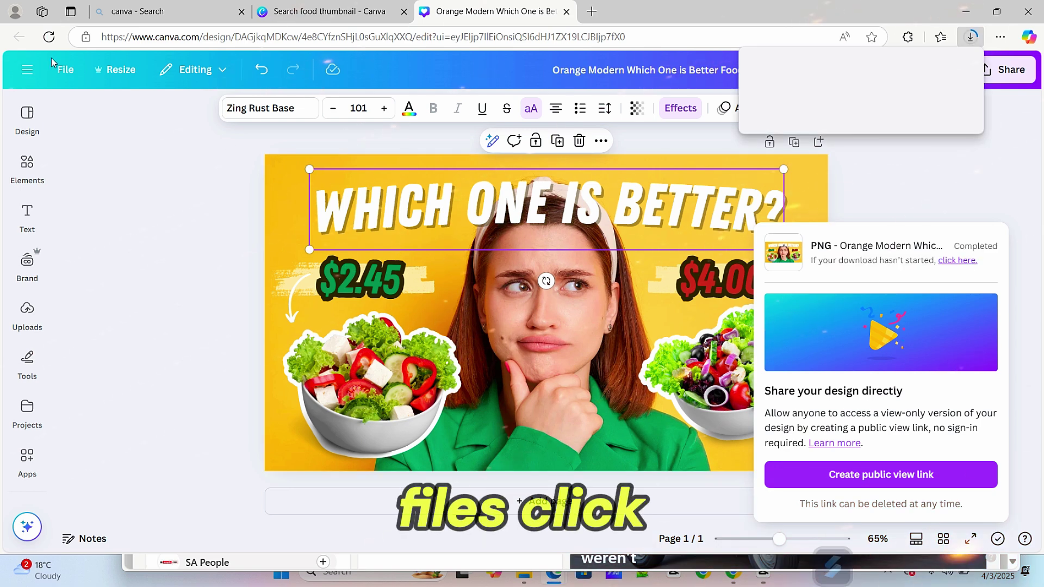
click(65, 71)
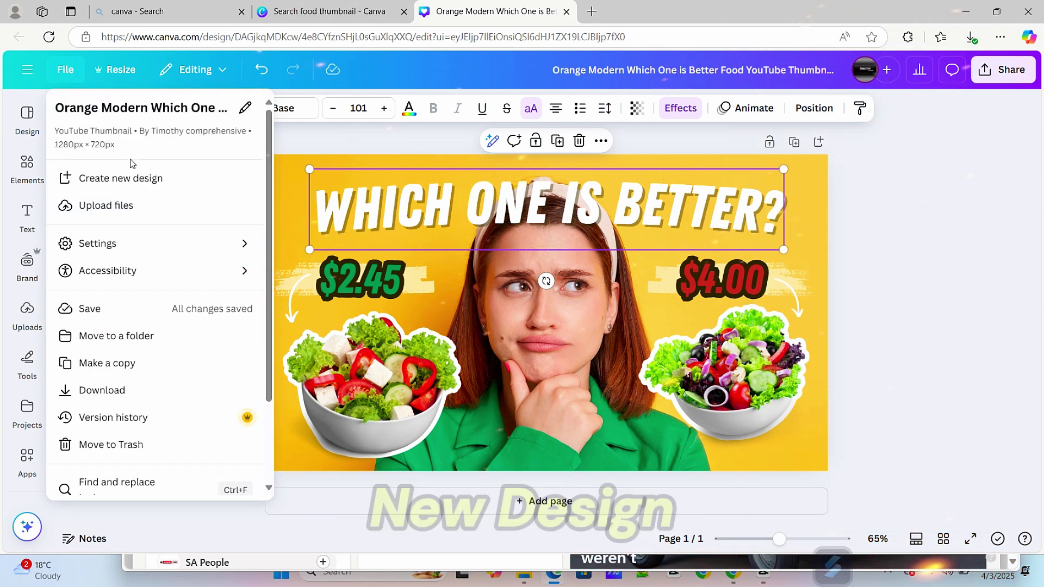
click(127, 179)
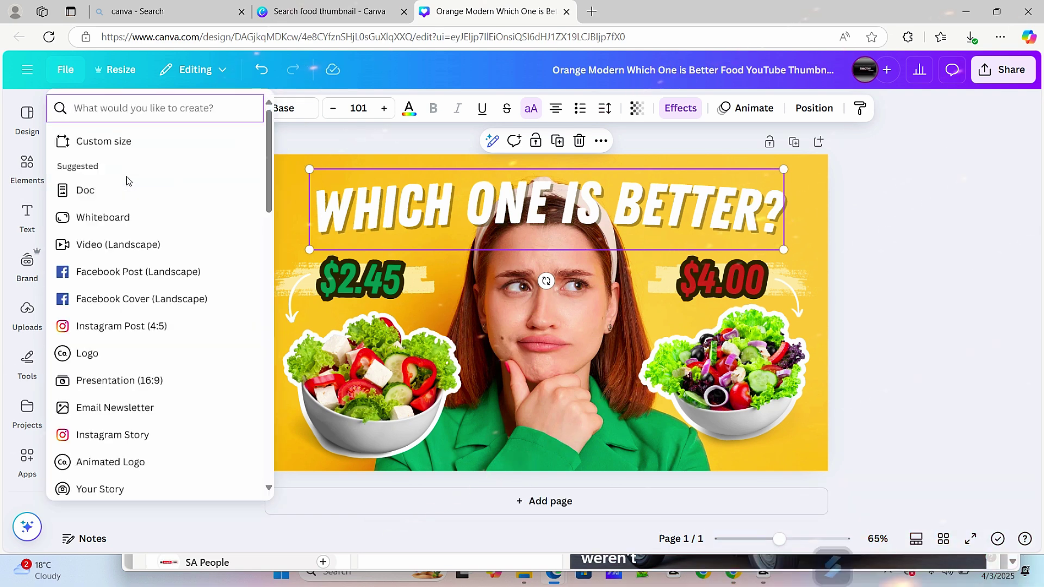
text(t)
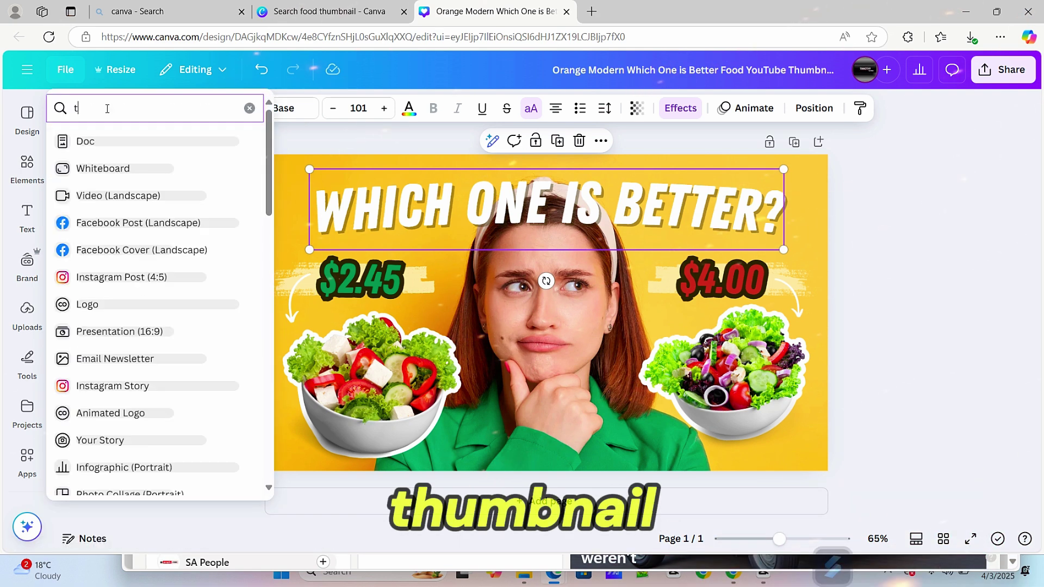
text(humb)
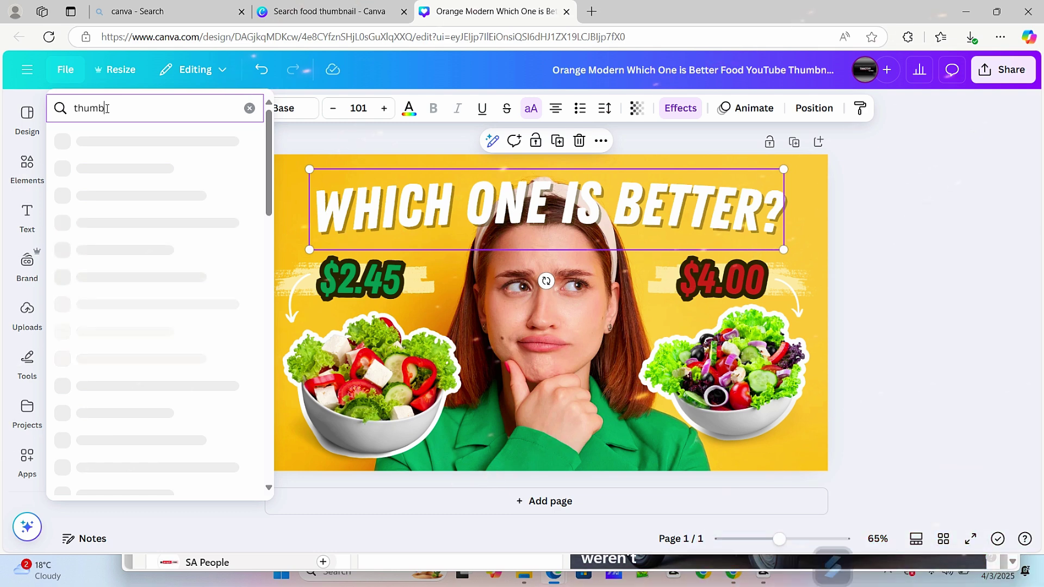
click(122, 145)
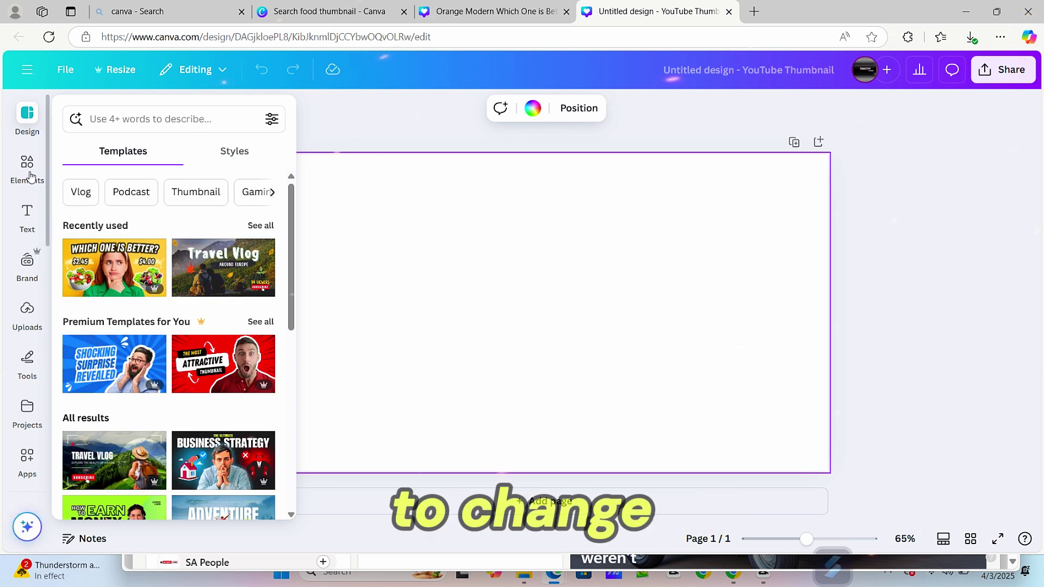
Search the elements for "black background" and add the first dark photo with orange sparks to the blank page.
click(32, 177)
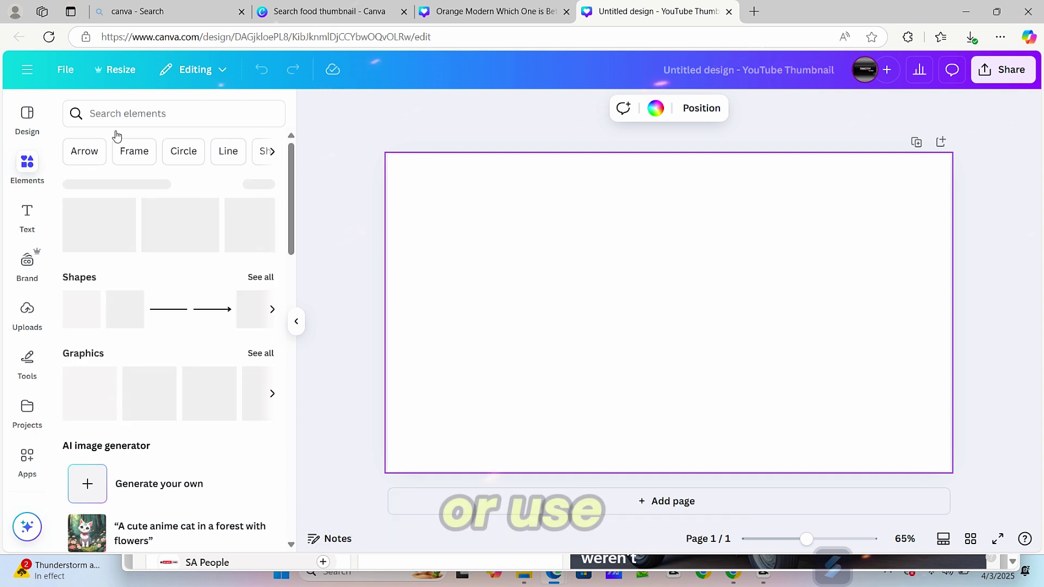
click(111, 116)
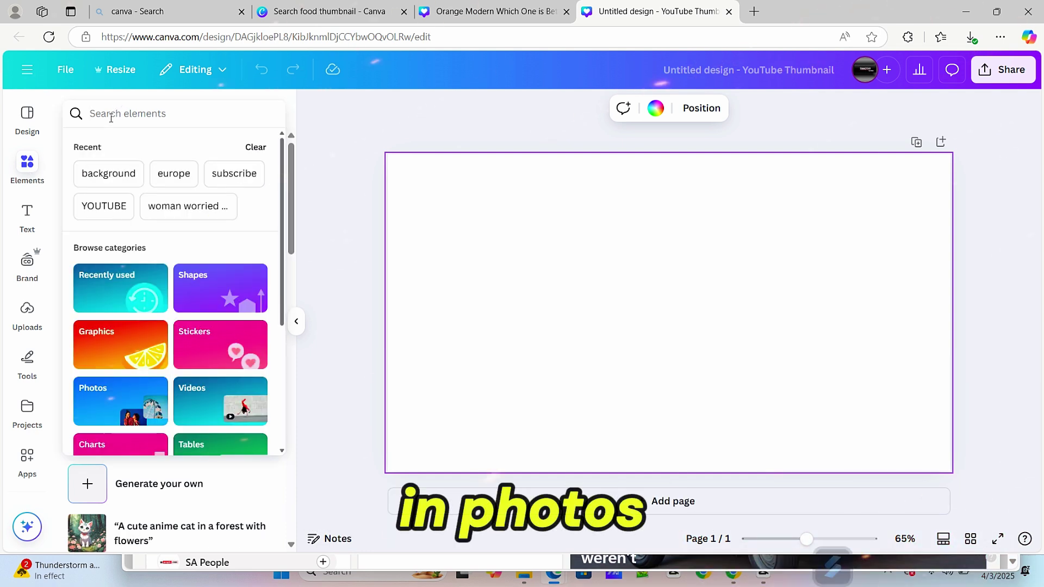
text(background)
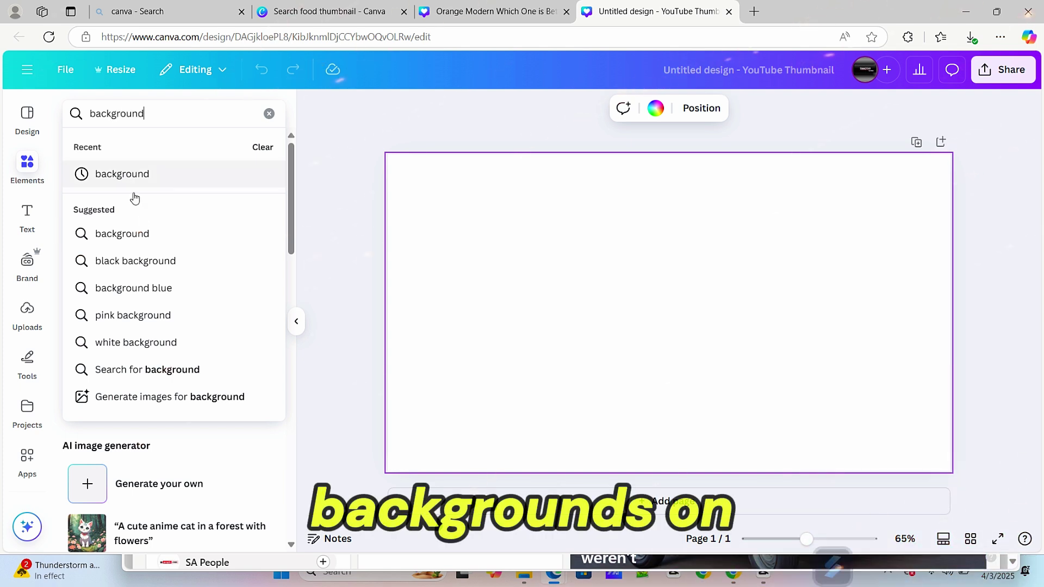
click(138, 262)
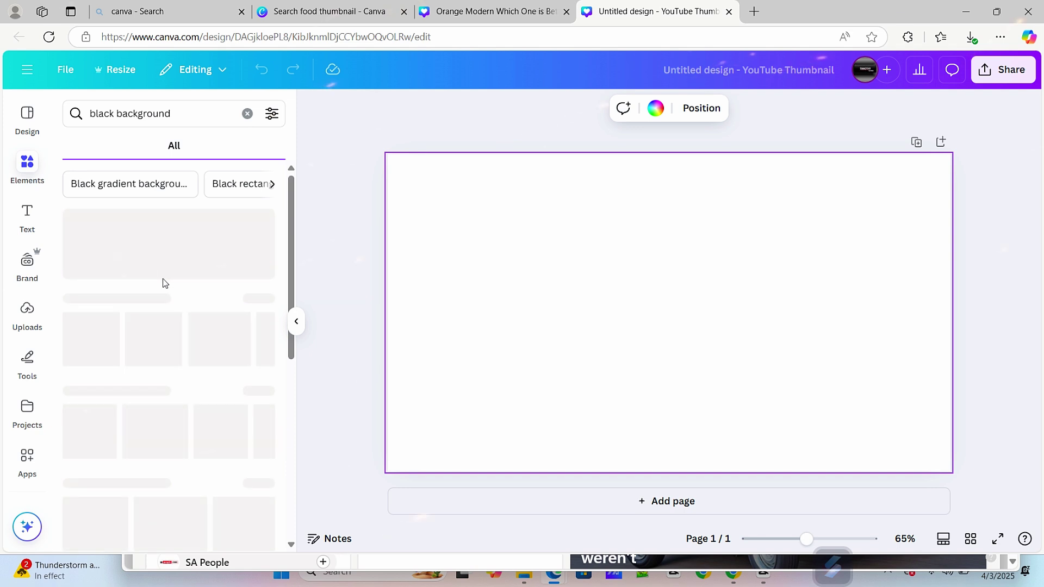
click(98, 351)
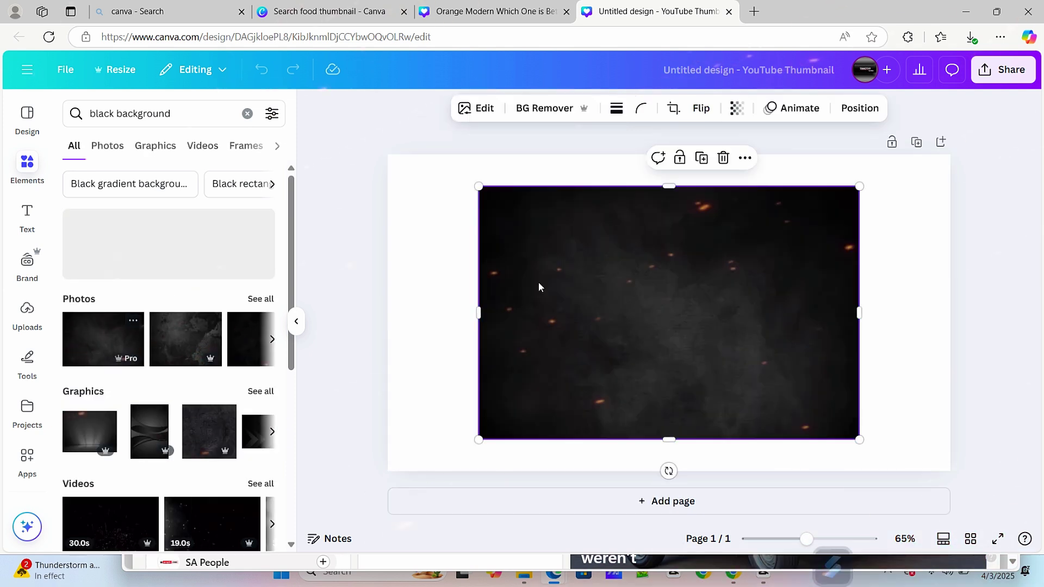
Set the dark photo with orange sparks as the background so it fills the whole page.
right_click(593, 279)
mouse_move(595, 285)
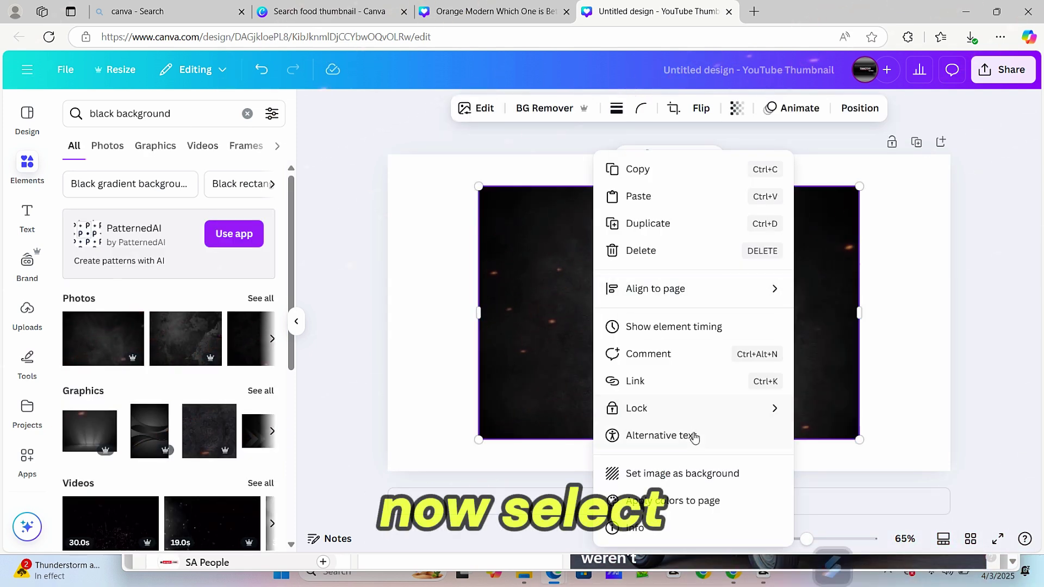
click(665, 475)
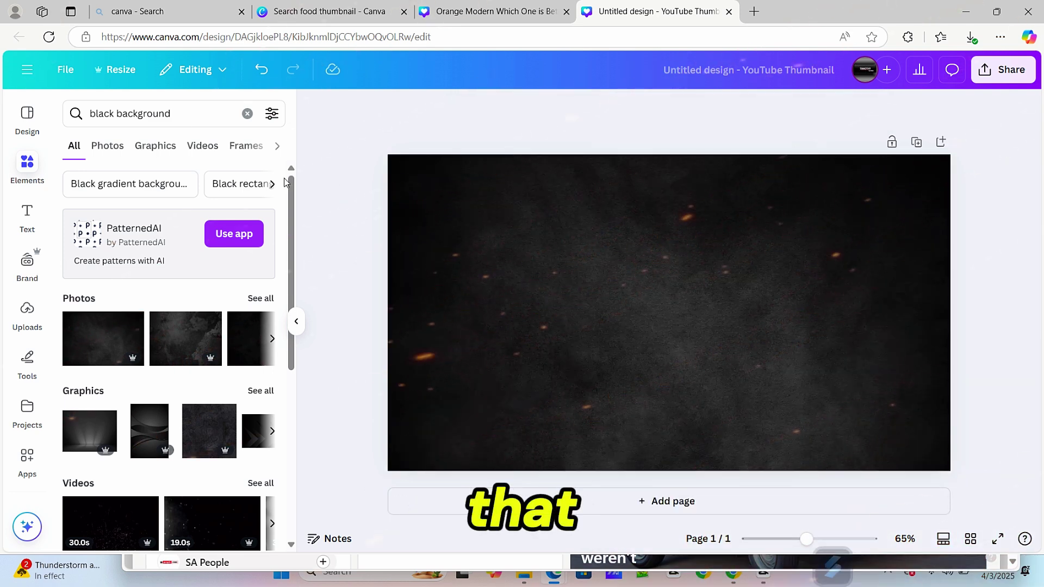
Add a heading to the page that reads "THANK FOR WATCHING".
click(28, 215)
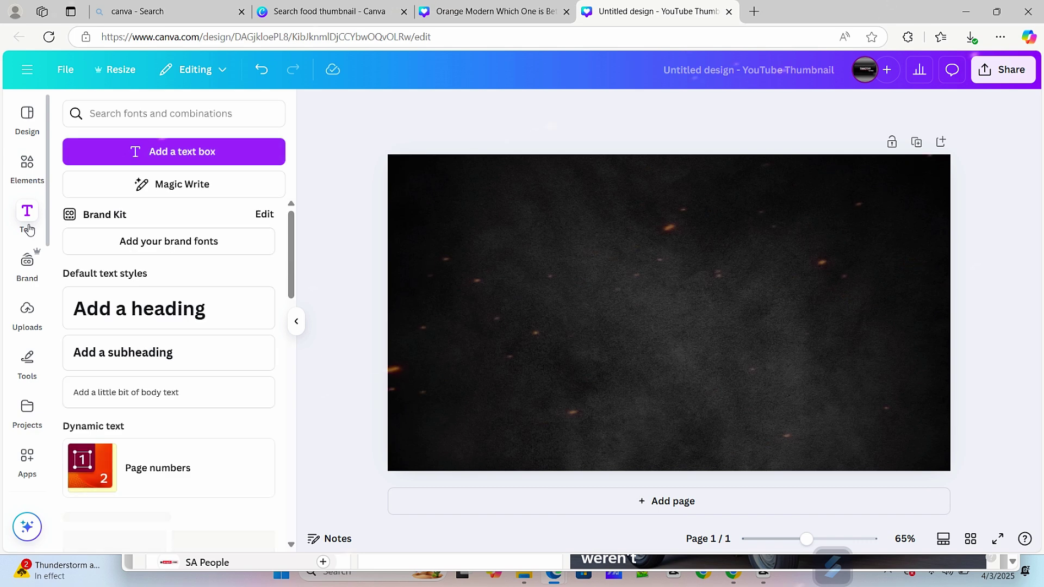
click(163, 309)
key(BackSpace)
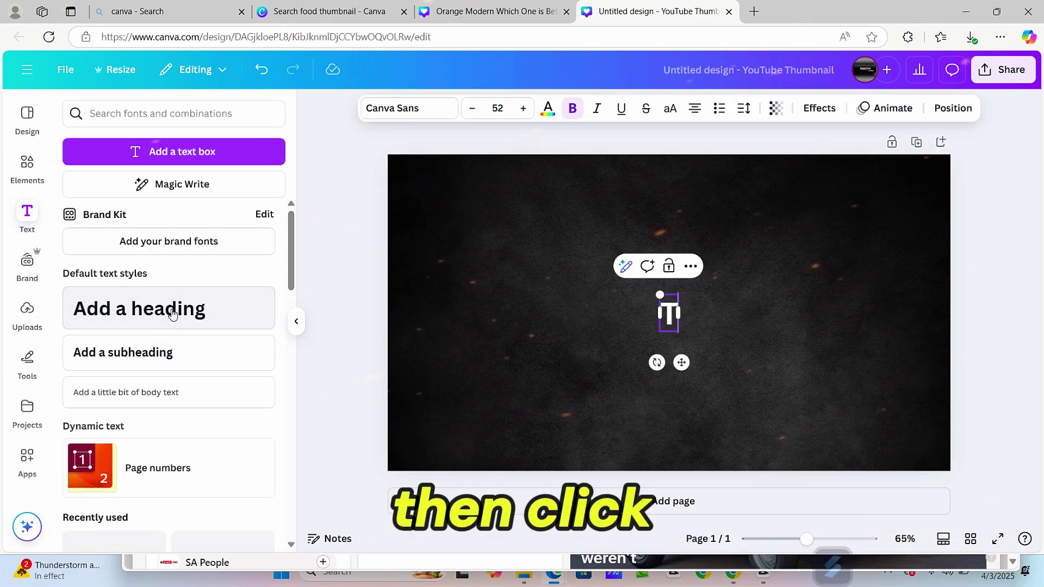
text(T)
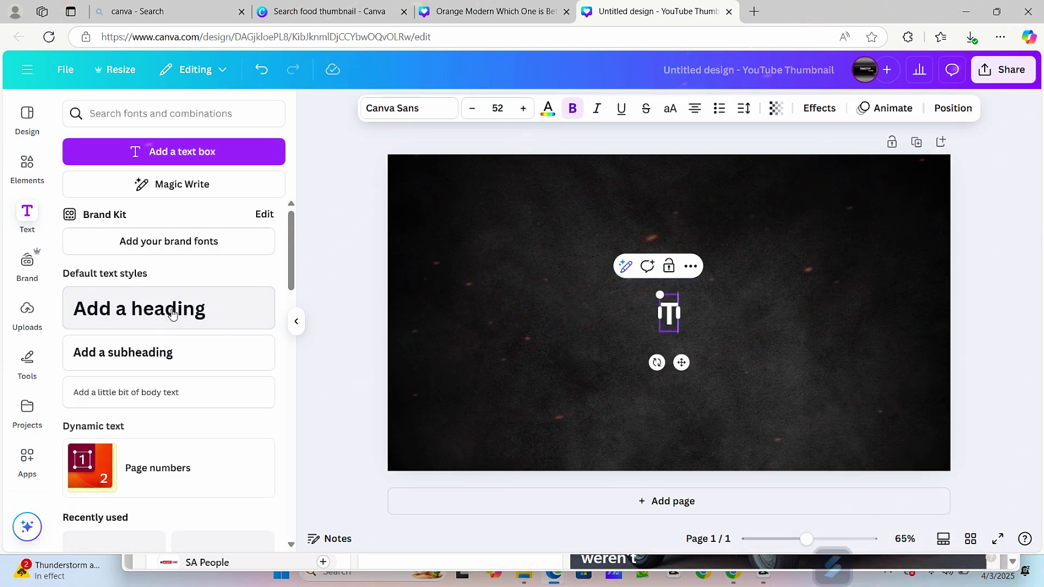
text(HANK FOR WATCHING)
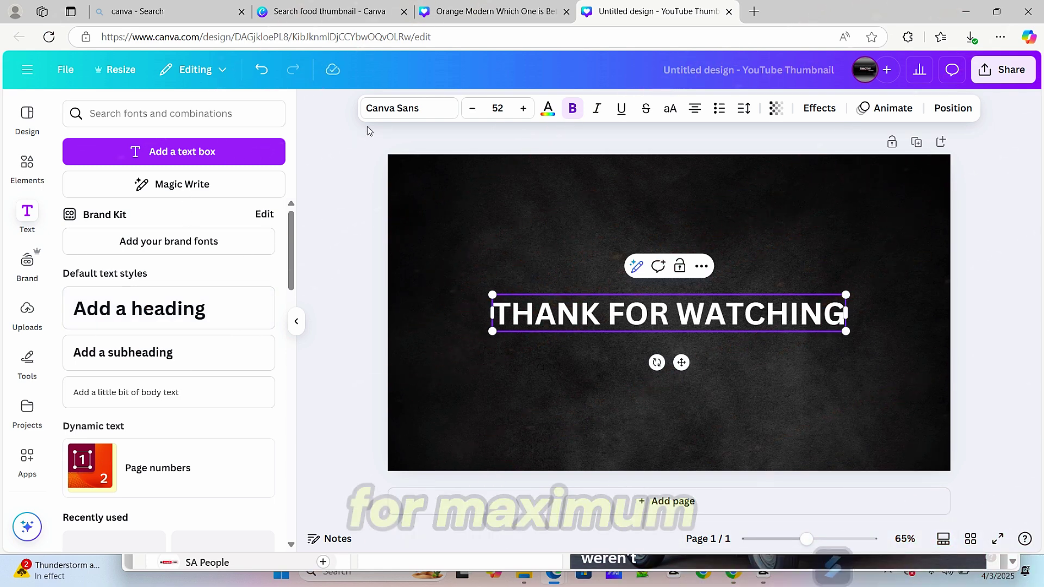
Increase the font size of the "THANK FOR WATCHING" heading to 55.
click(523, 108)
click(522, 108)
click(523, 108)
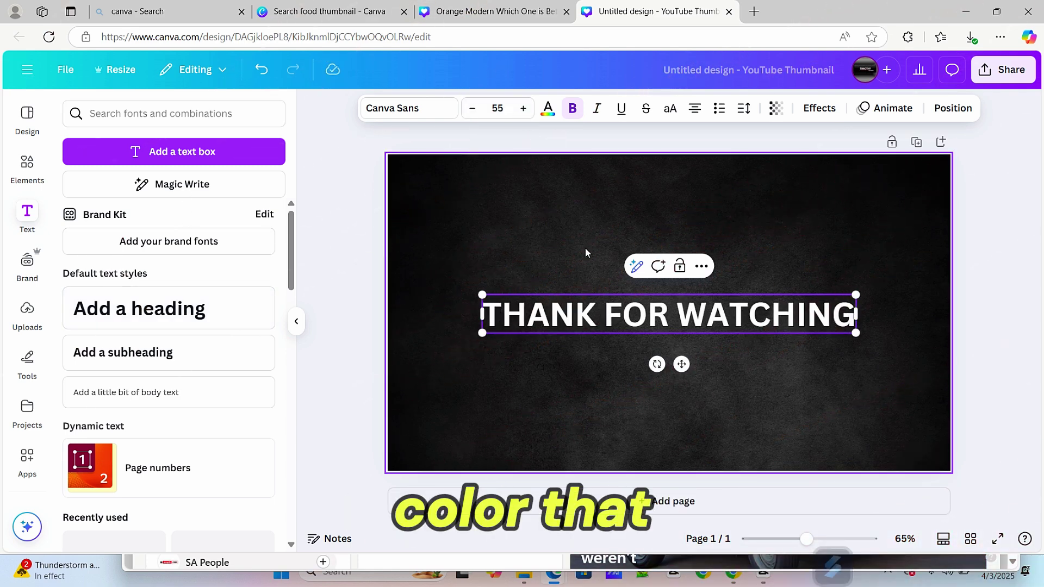
Apply the Shadow effect to the "THANK FOR WATCHING" heading with black as the shadow color.
double_click(576, 311)
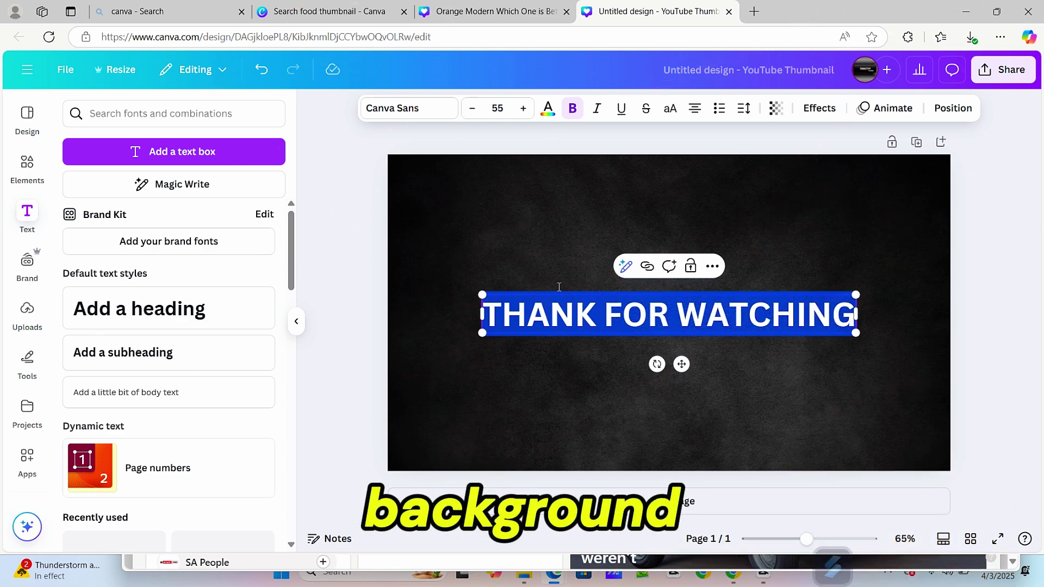
click(825, 111)
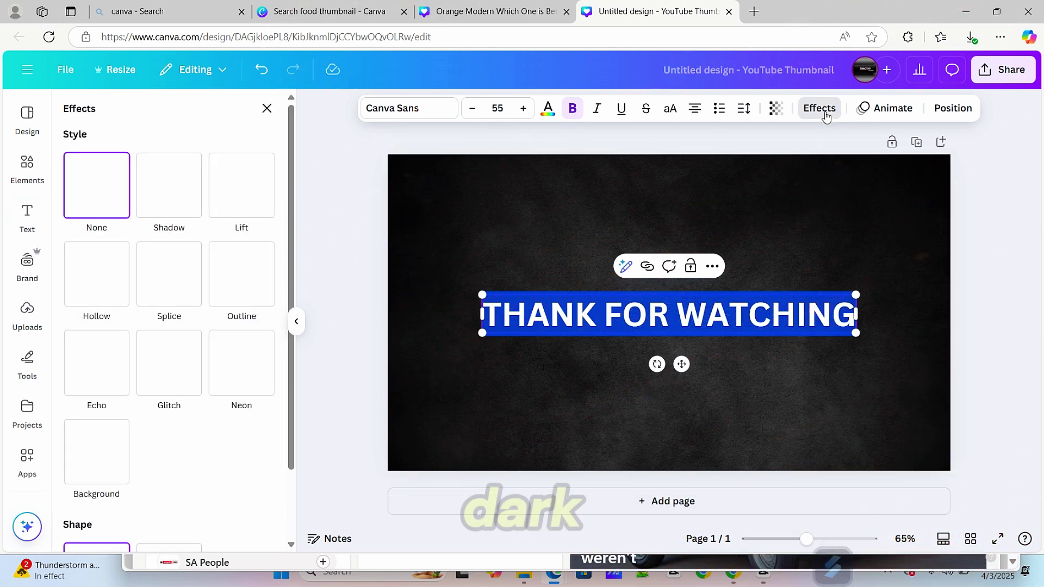
click(243, 201)
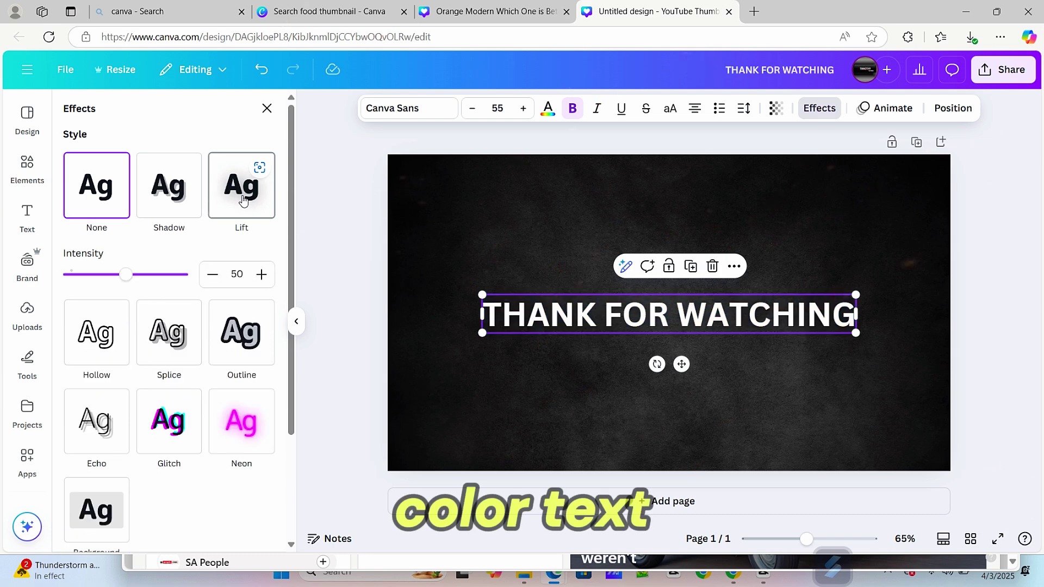
click(176, 200)
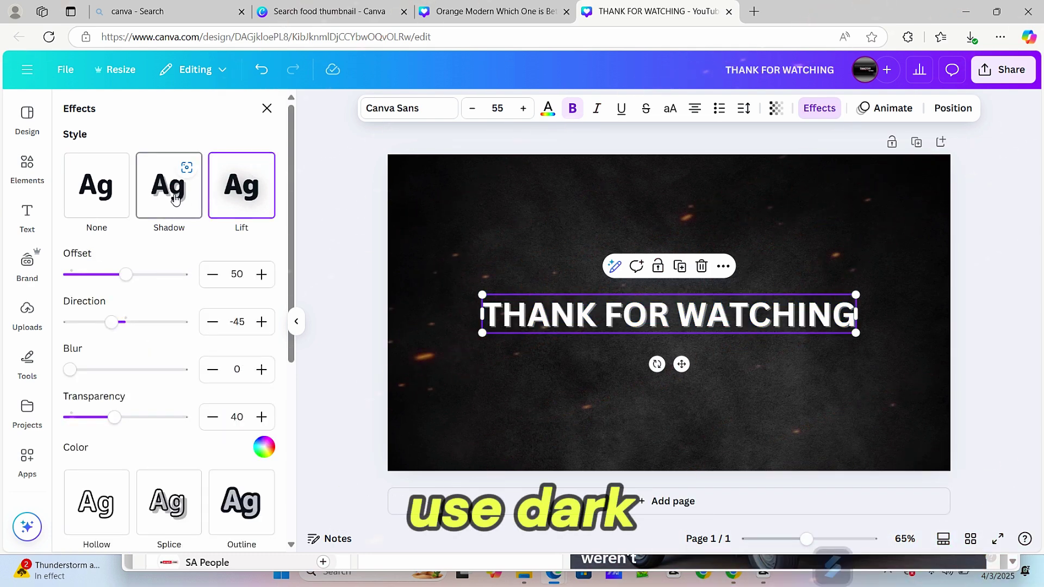
click(264, 448)
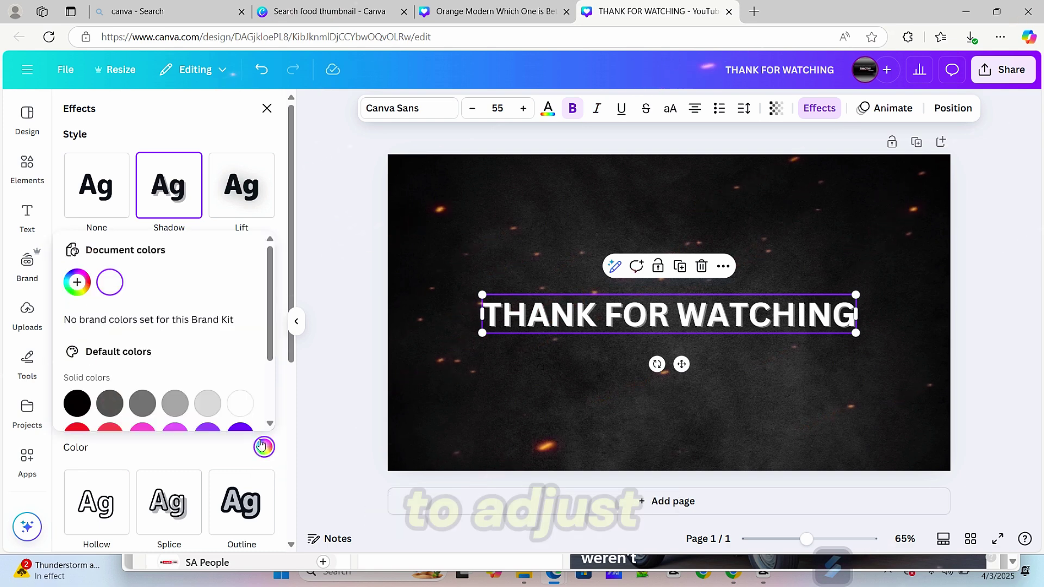
click(76, 405)
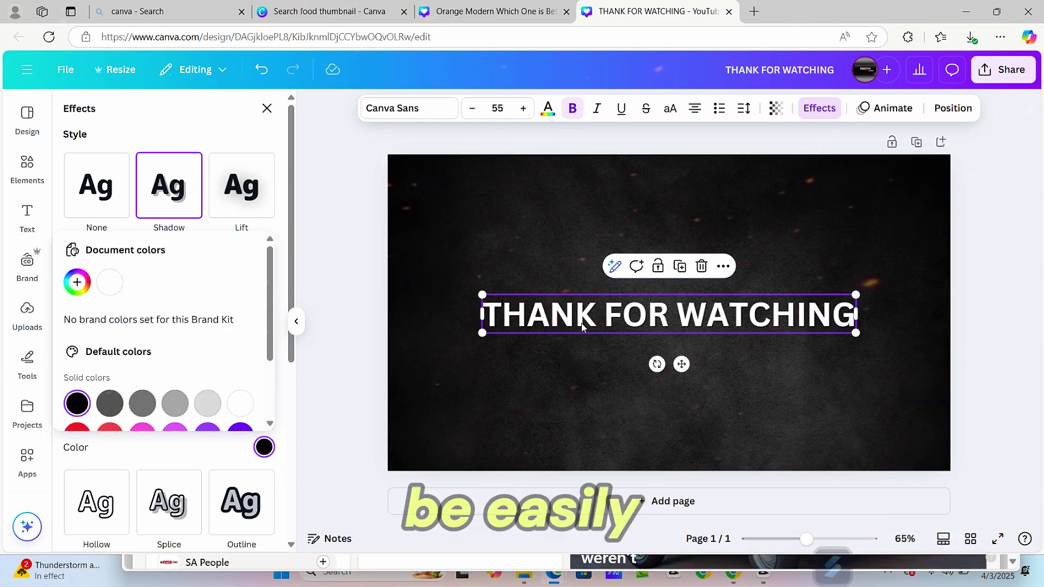